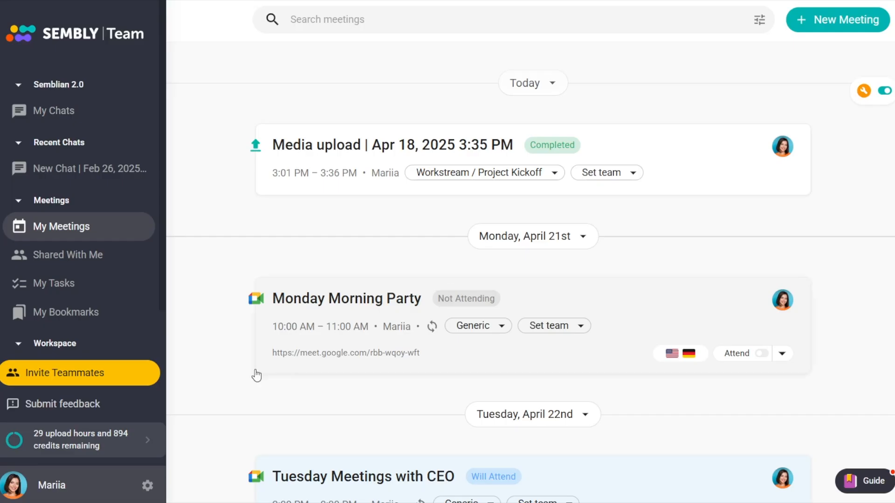
Open the account settings and review the personal information, Semblian 2.0, team and email alias sections of the profile
left_click(142, 485)
left_click(104, 424)
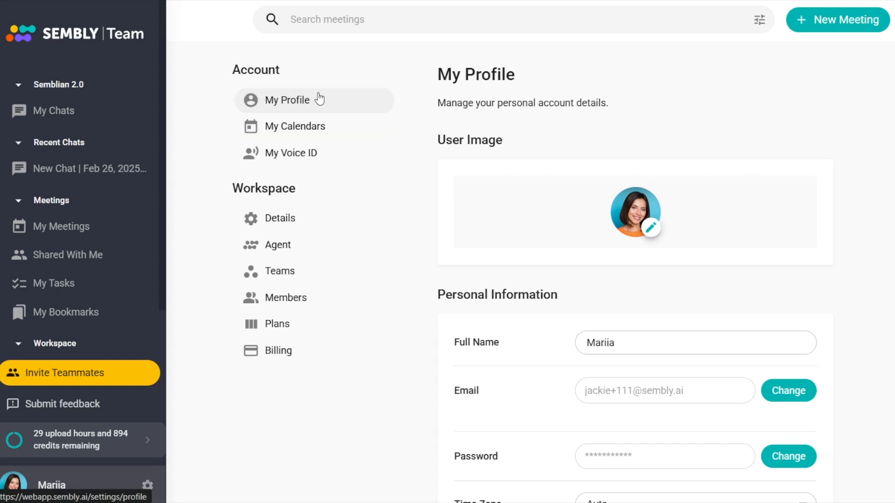
scroll(479, 252, "down", 3)
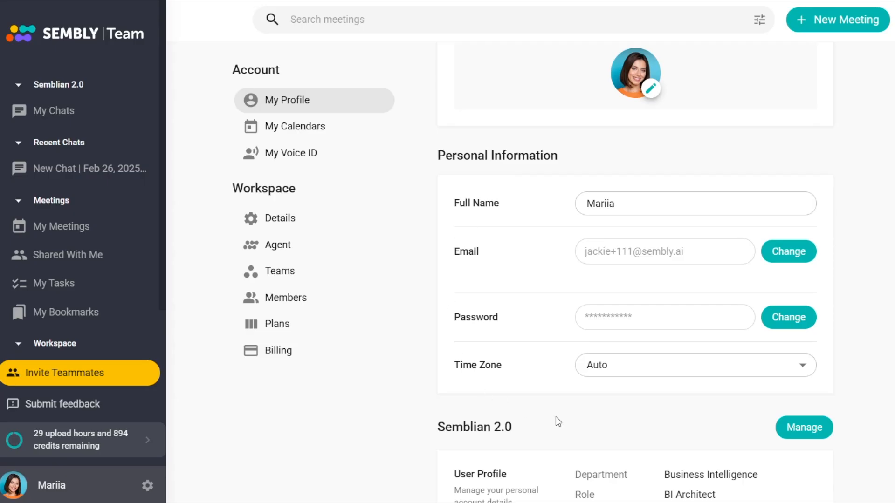
scroll(556, 417, "down", 5)
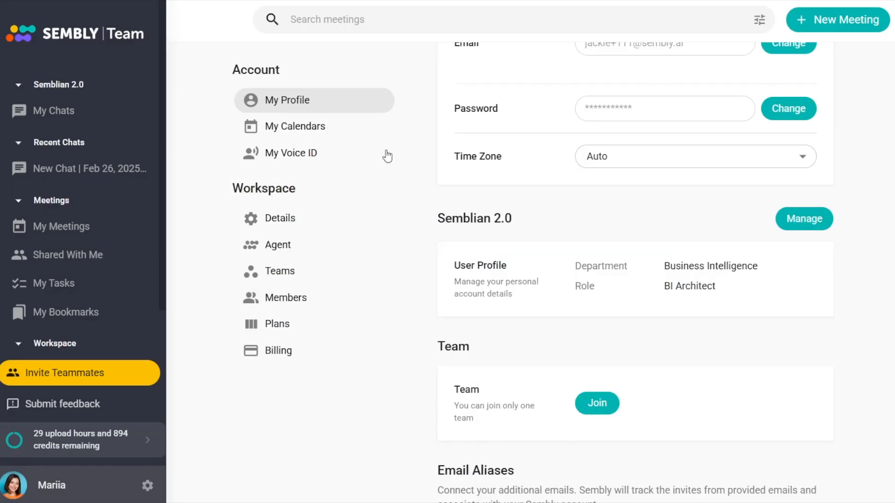
scroll(590, 298, "down", 5)
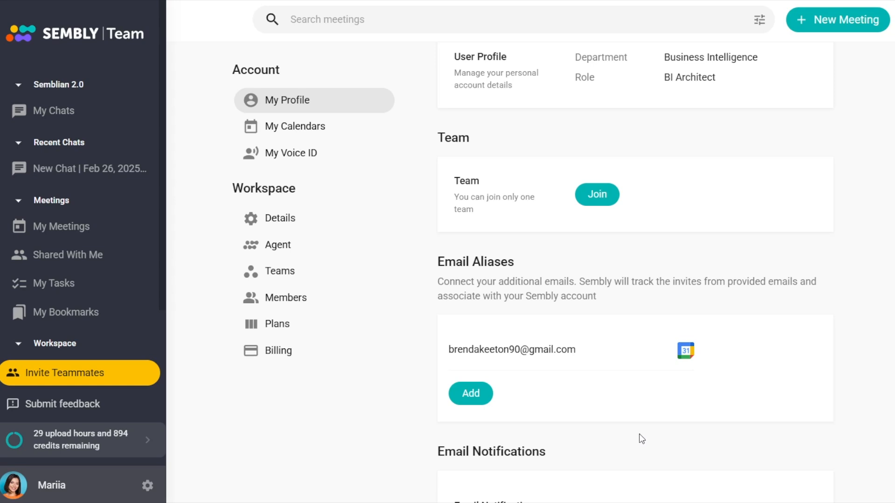
Look at the form for adding an email alias, close it, and review the email notification and account deletion settings
left_click(458, 396)
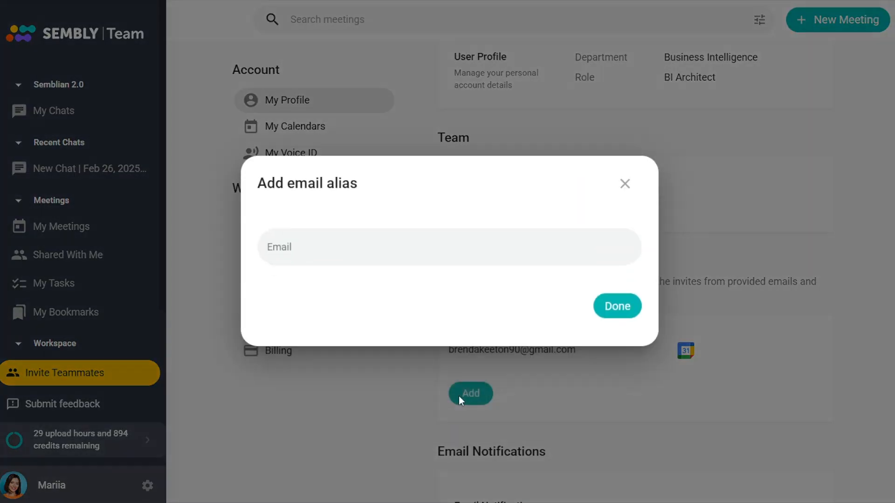
left_click(628, 190)
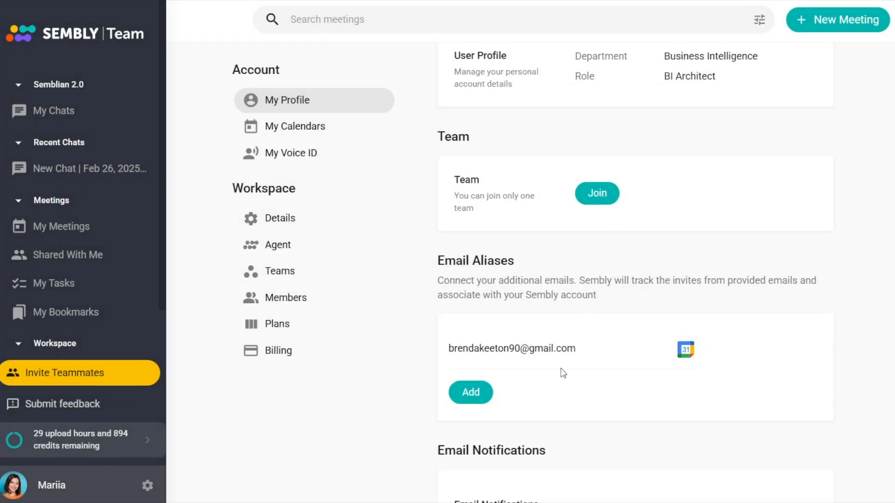
scroll(562, 372, "down", 2)
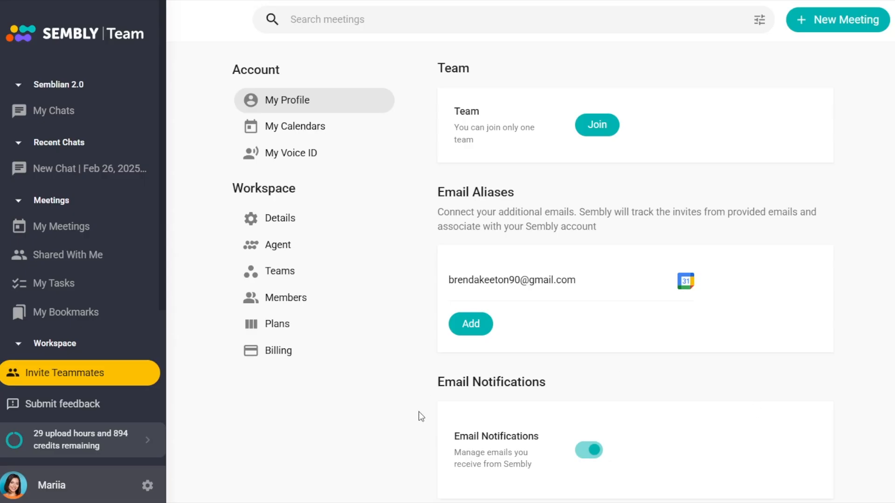
scroll(419, 412, "down", 3)
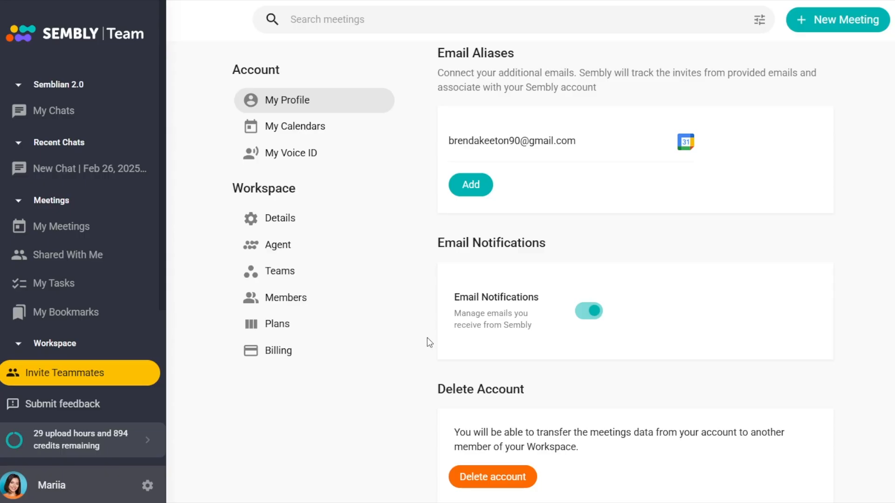
Review the Google, Outlook and URL calendar connections in My Calendars, checking the My Meetings list along the way
left_click(335, 132)
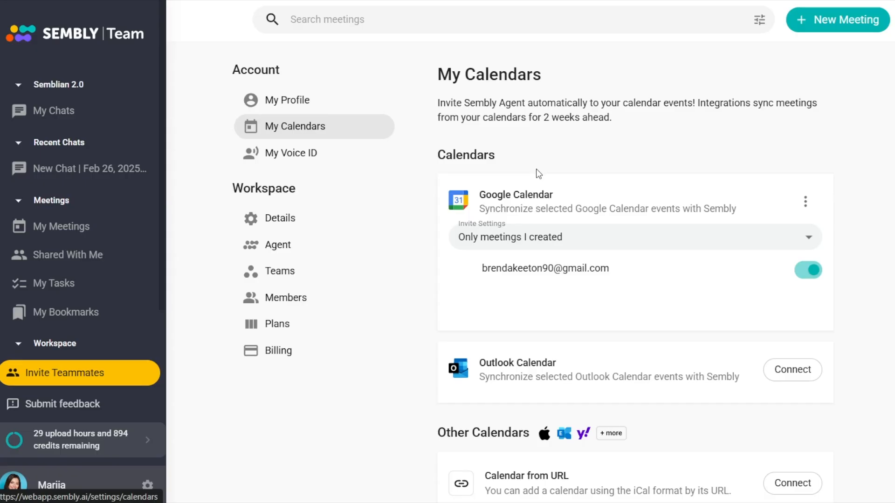
left_click(79, 227)
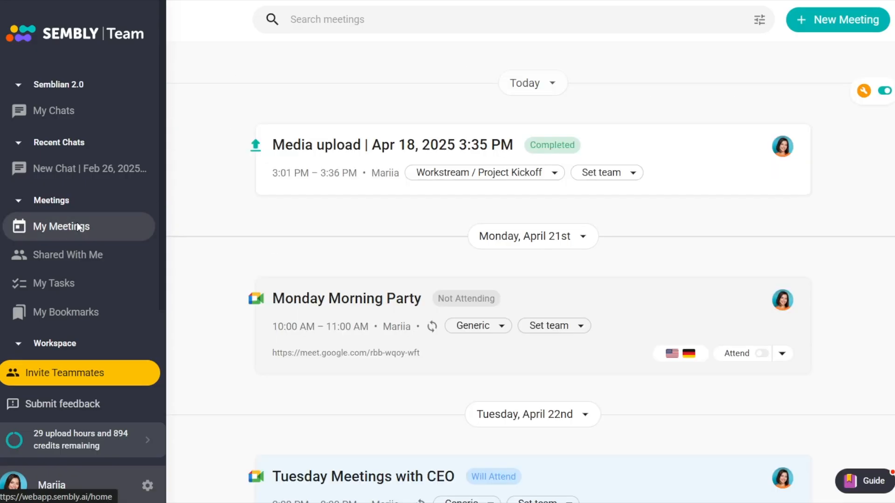
key("alt+Left")
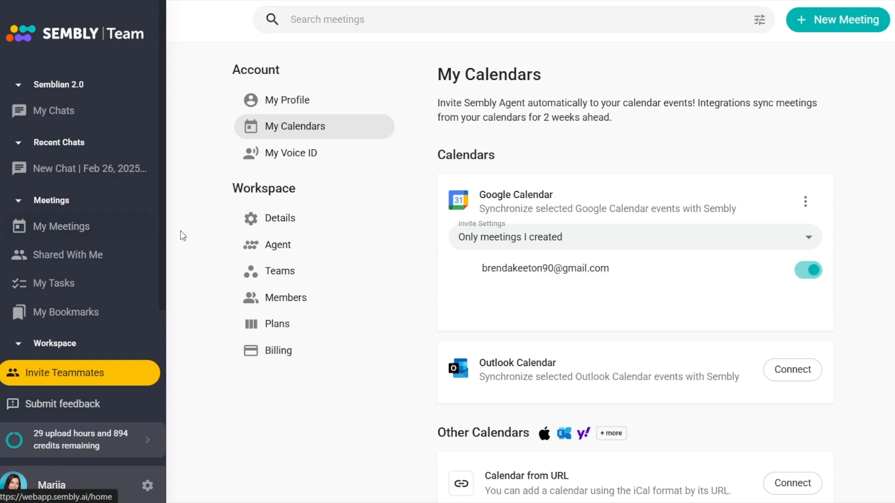
scroll(463, 277, "down", 3)
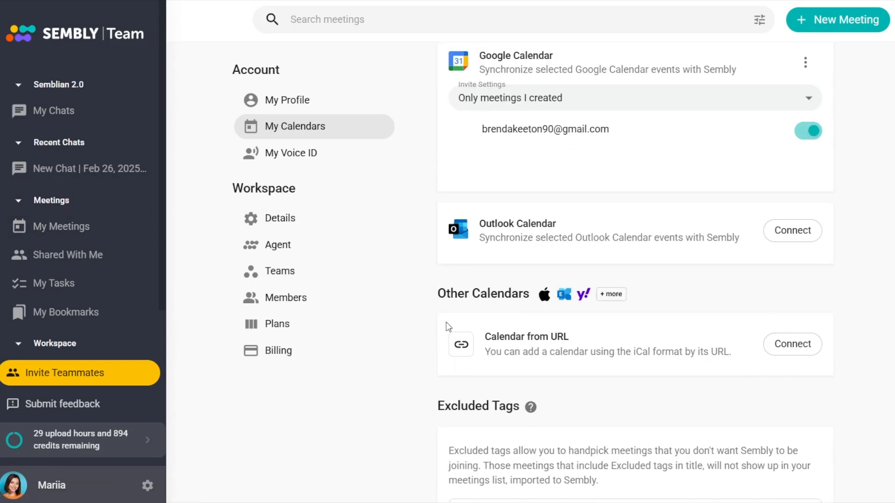
scroll(769, 336, "down", 2)
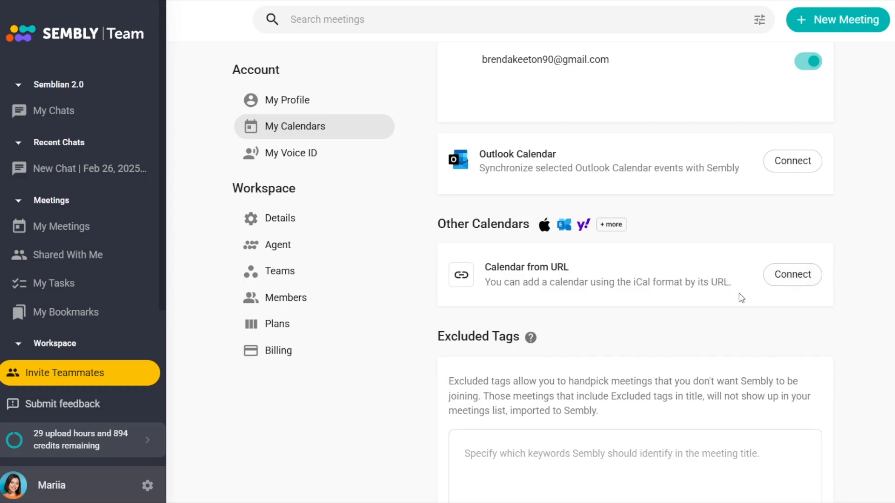
scroll(742, 299, "up", 2)
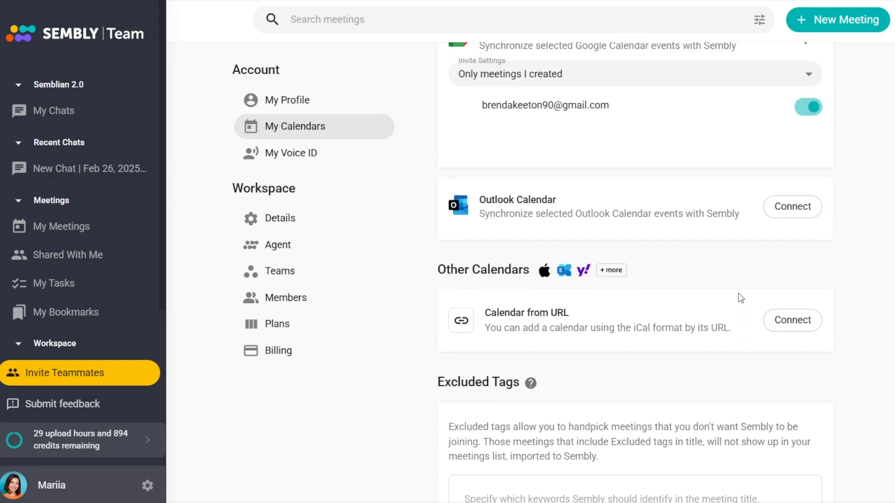
scroll(742, 299, "down", 2)
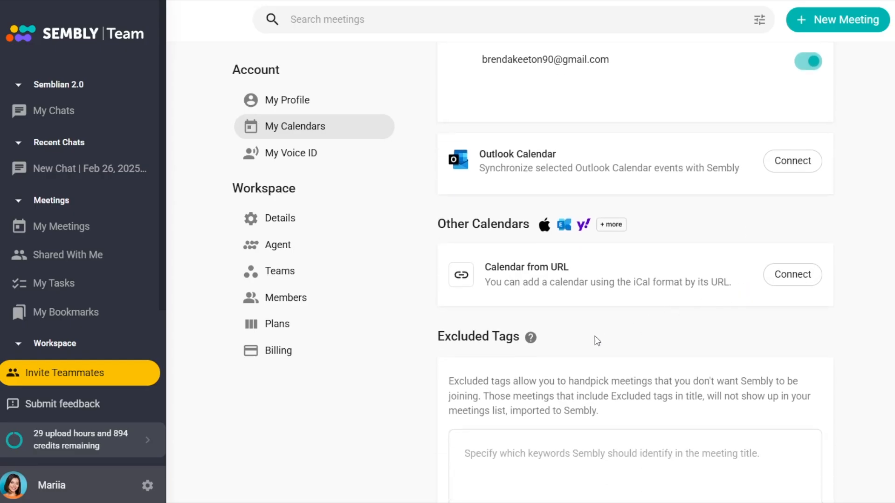
Consult the help article on Excluded Tags, return to the calendar settings, and view the excluded keywords box
left_click(531, 338)
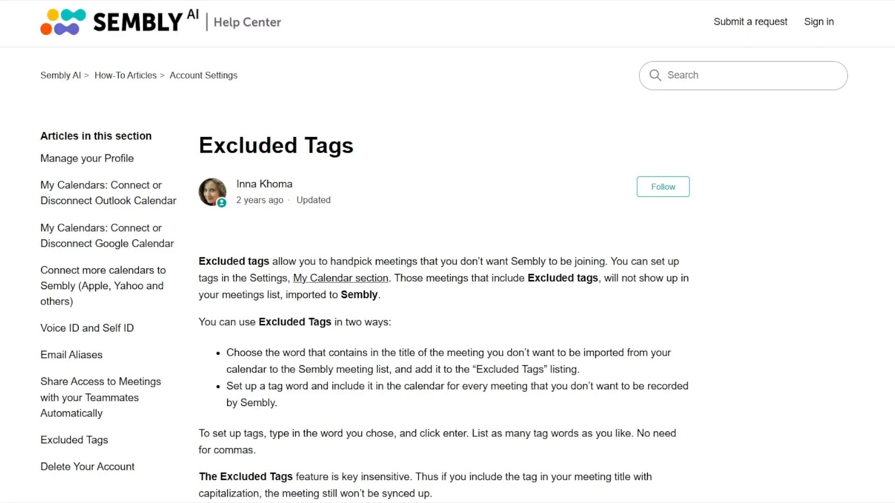
key("ctrl+shift+Tab")
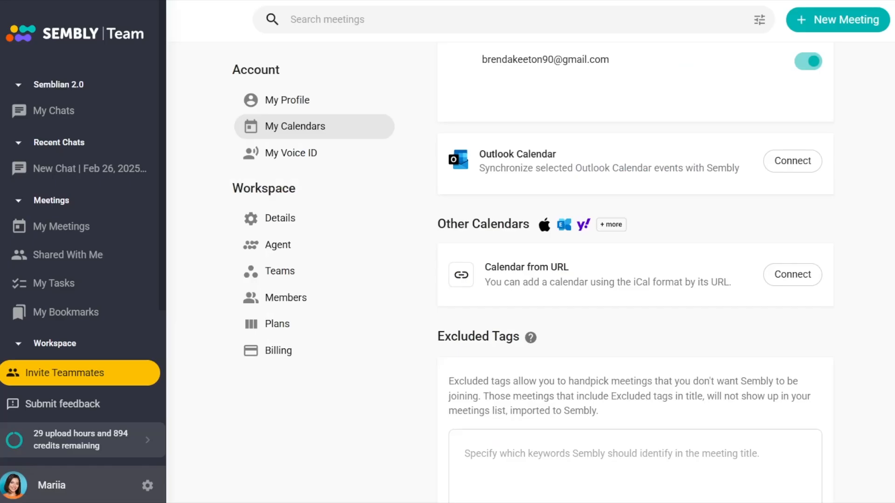
scroll(540, 386, "down", 2)
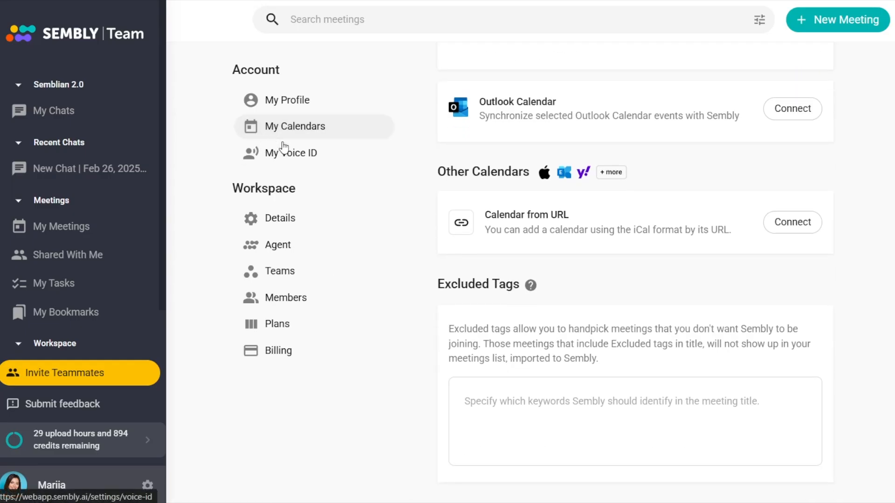
View the My Voice ID settings and browse the additional language choices in the workspace details without changing the language
left_click(284, 150)
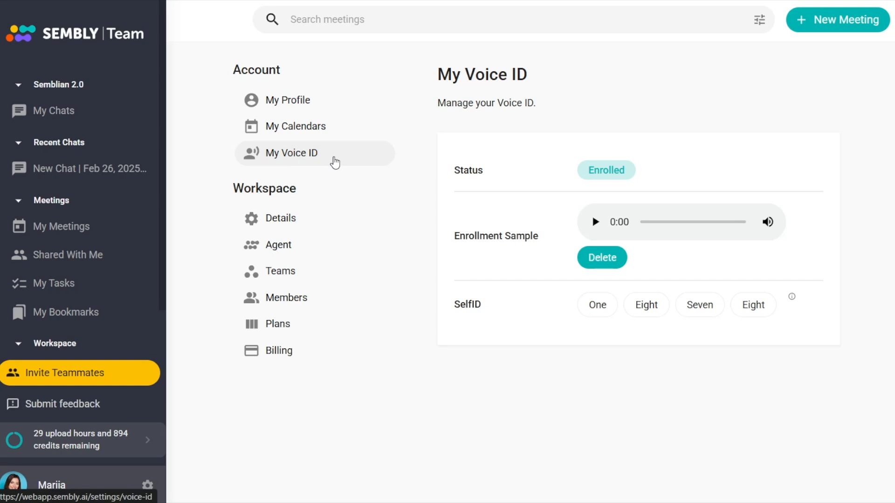
left_click(280, 221)
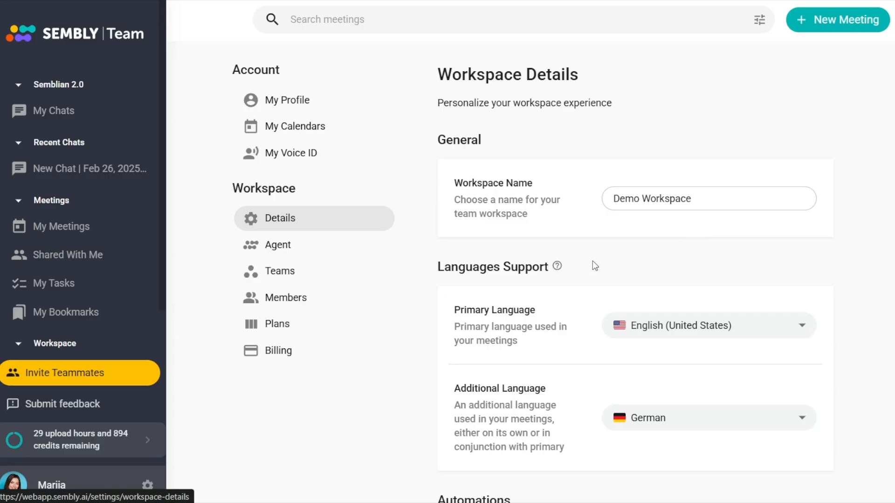
scroll(661, 324, "down", 1)
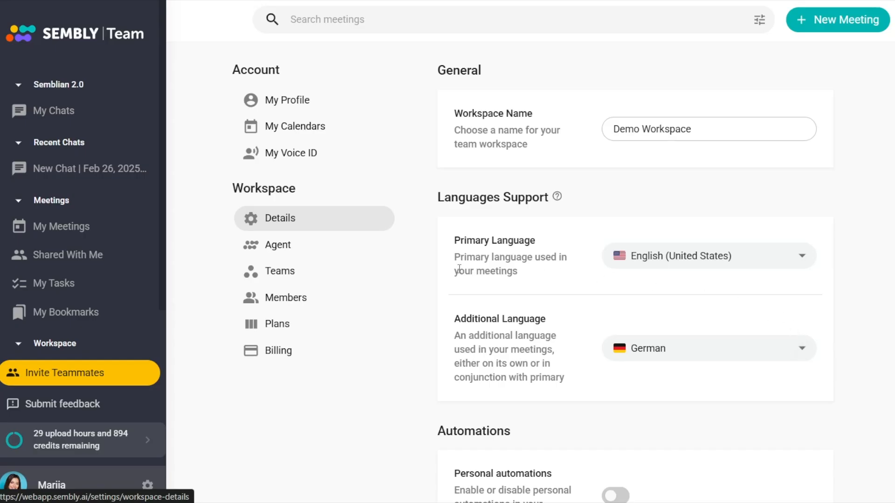
left_click(701, 350)
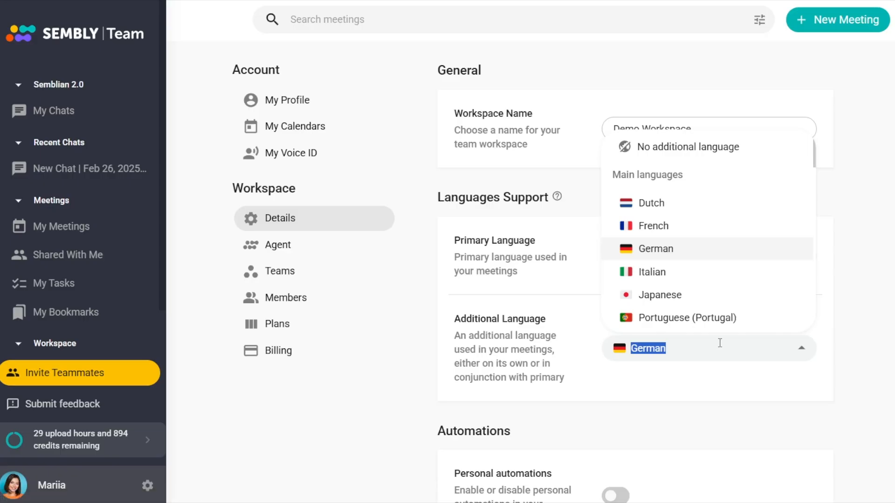
scroll(739, 195, "down", 20)
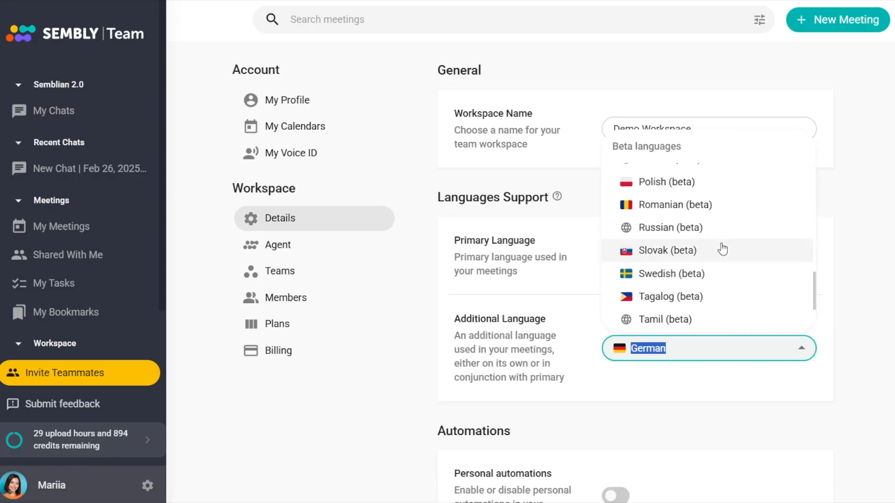
left_click(655, 400)
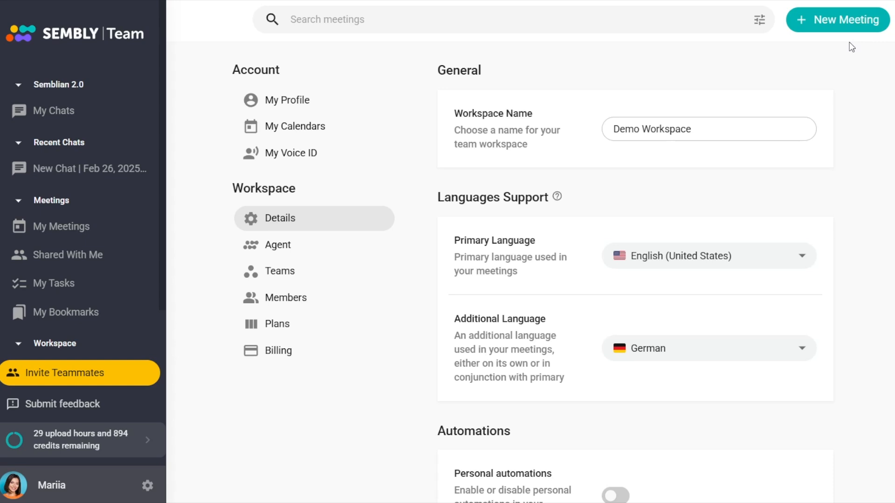
Open the audio recording form for a new meeting to check its language options, and cancel the recording
left_click(831, 27)
left_click(792, 79)
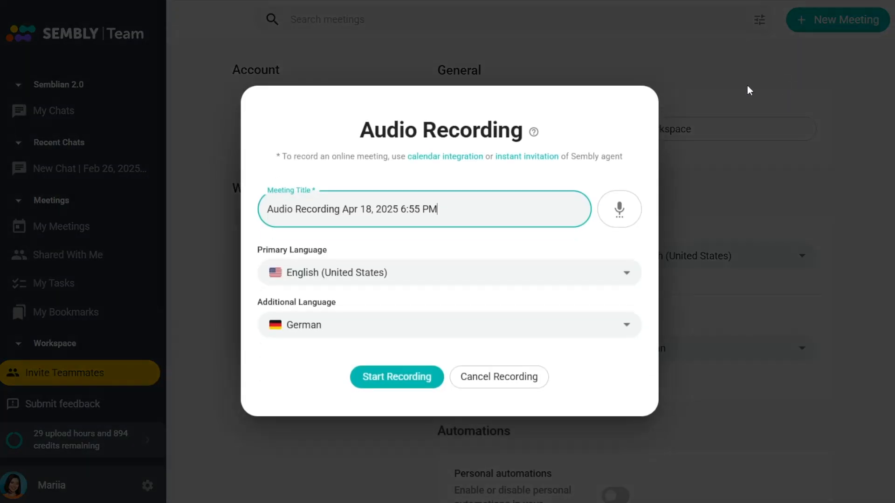
left_click(535, 382)
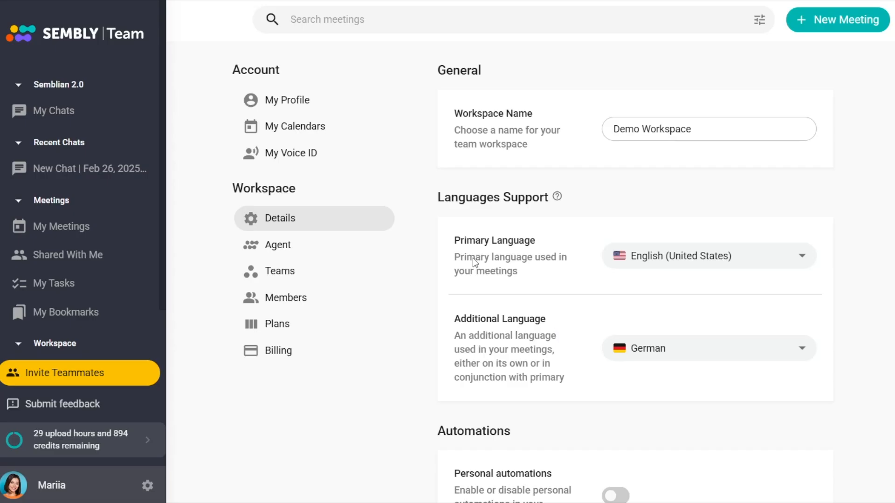
Enable personal automations for the workspace in the workspace details
left_click(560, 198)
scroll(466, 326, "down", 3)
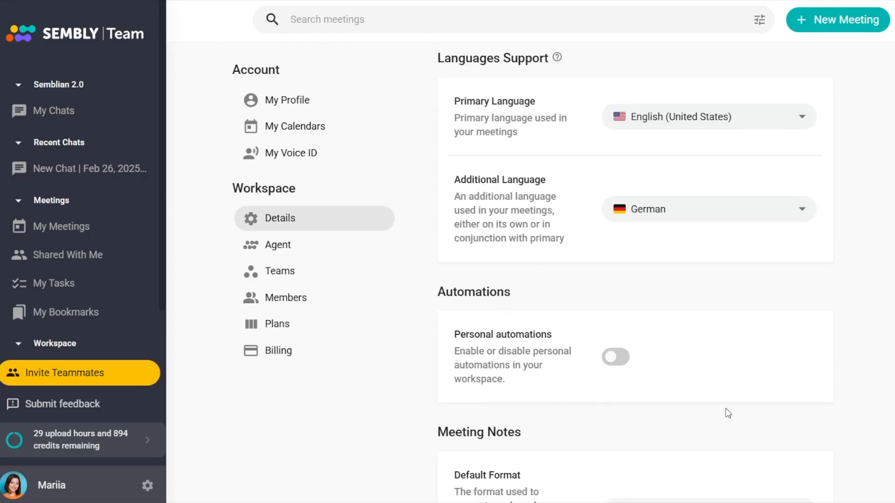
scroll(589, 300, "down", 3)
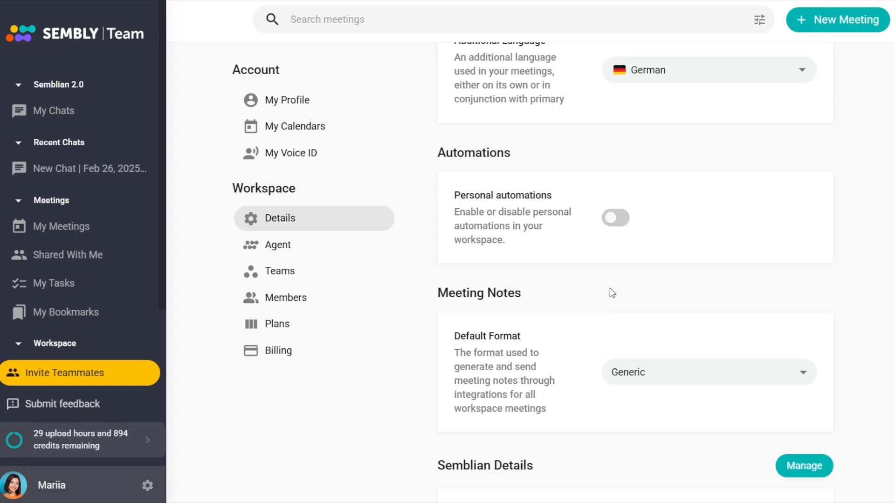
left_click(626, 222)
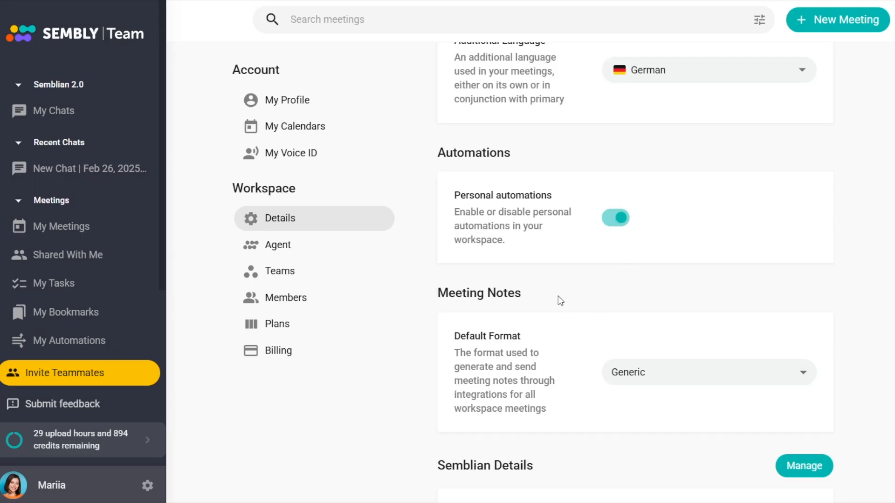
Set the workspace's default meeting notes format to "Specific based on the meeting type"
left_click(684, 384)
left_click(678, 346)
scroll(679, 350, "down", 3)
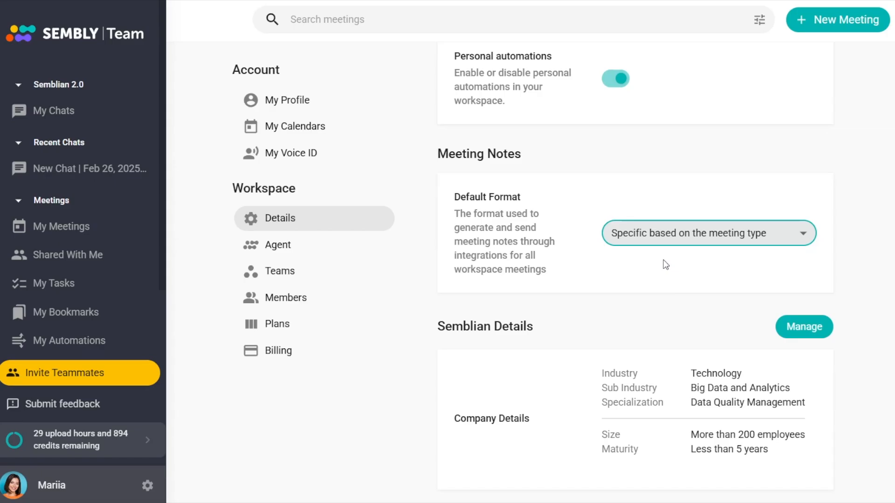
Open the Apr 18, 2025 media upload meeting, browse its meeting type options, and return to the Meeting Notes section of the workspace details
left_click(94, 232)
left_click(356, 155)
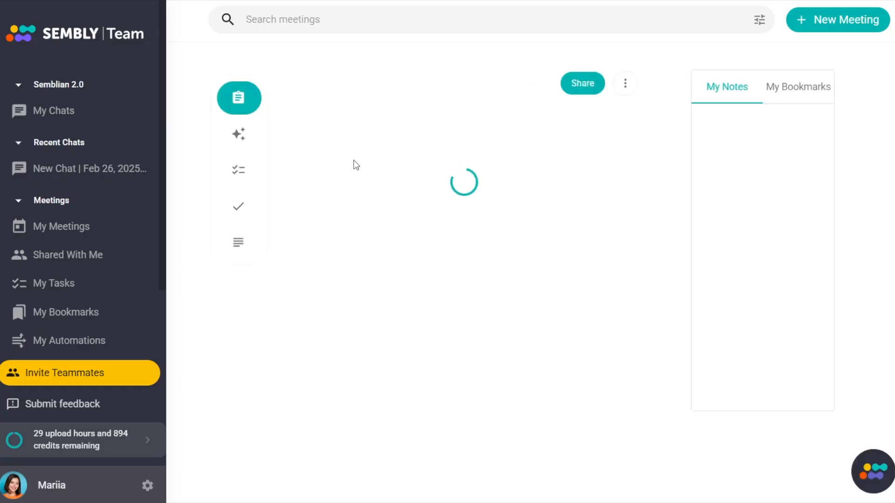
left_click(398, 157)
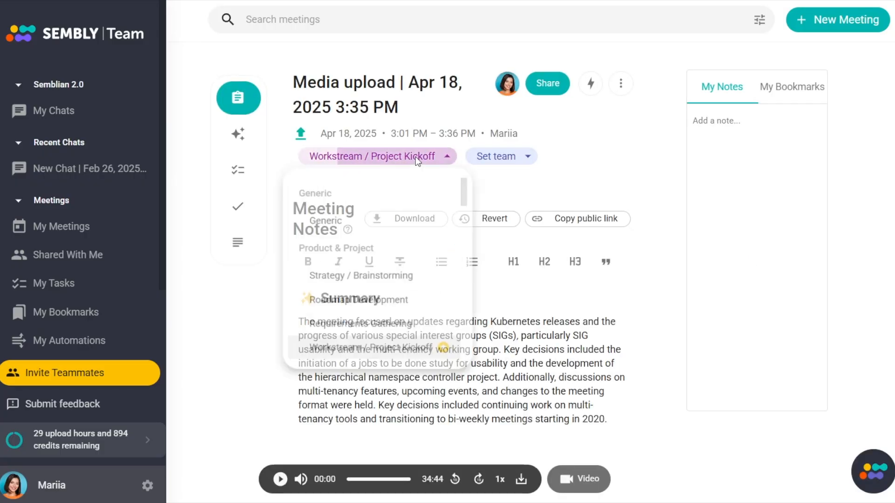
scroll(414, 271, "down", 5)
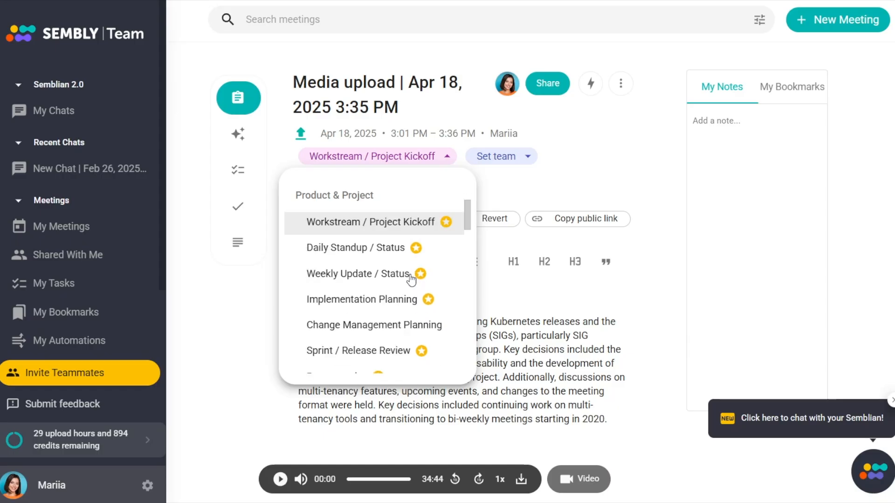
scroll(410, 290, "up", 3)
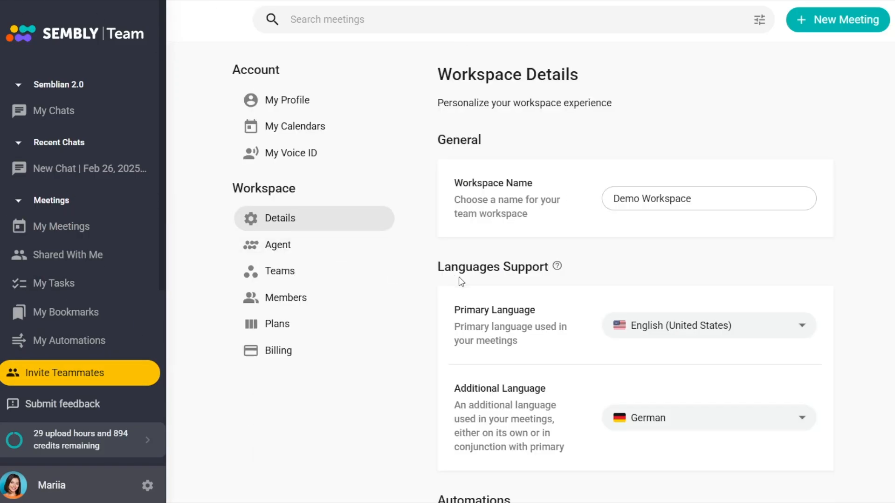
scroll(459, 277, "down", 10)
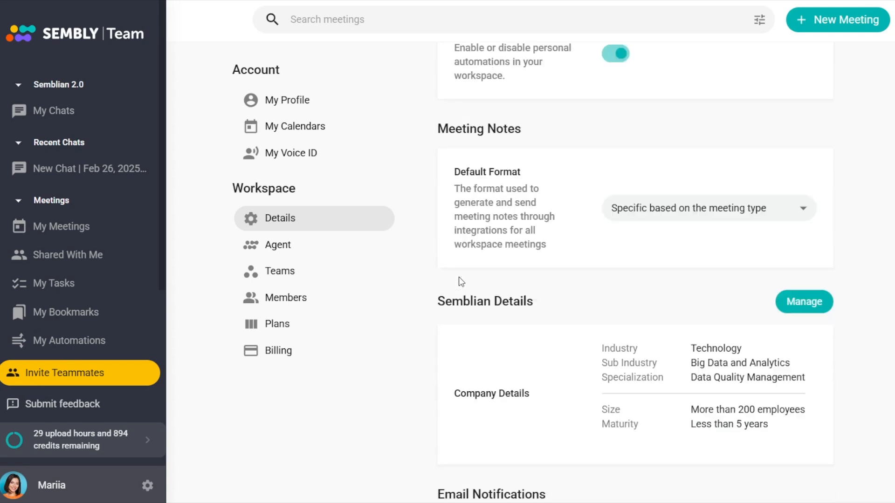
Set the workspace's default meeting notes format to "Generic", and open the Semblian company details for management
left_click(711, 163)
left_click(695, 189)
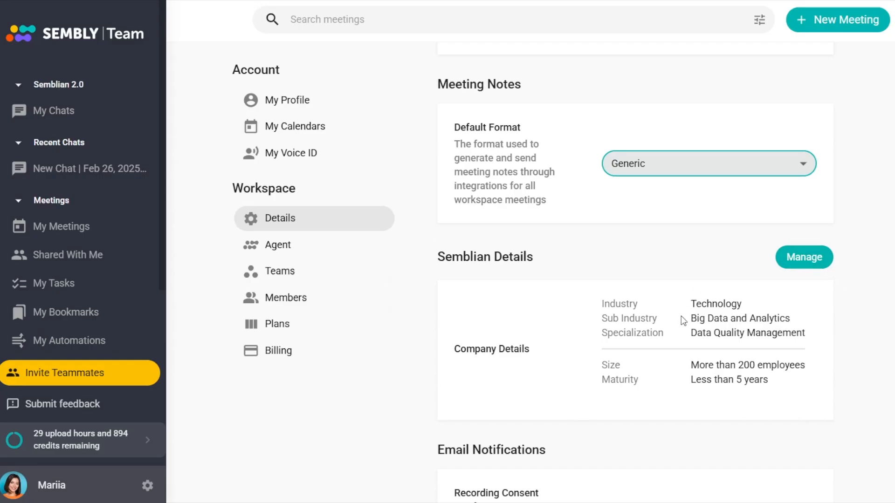
left_click(805, 260)
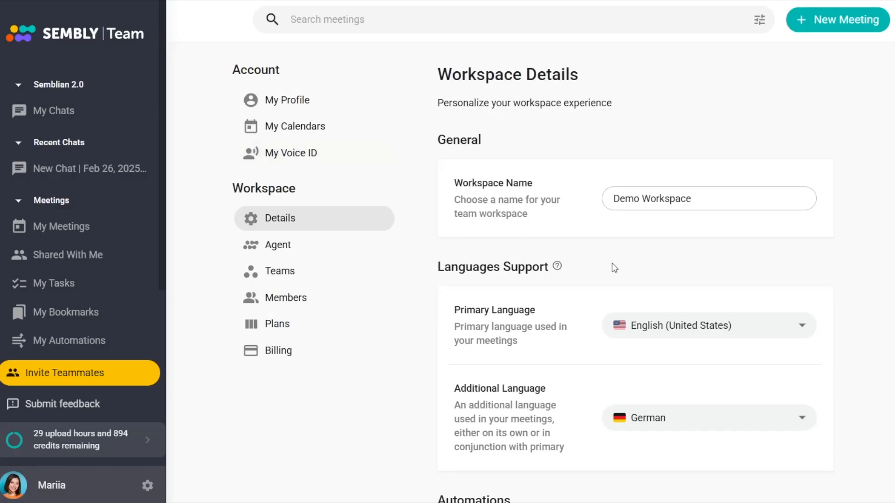
Review the recording consent settings under Email Notifications, opening the consent email template and closing it again
scroll(614, 267, "down", 15)
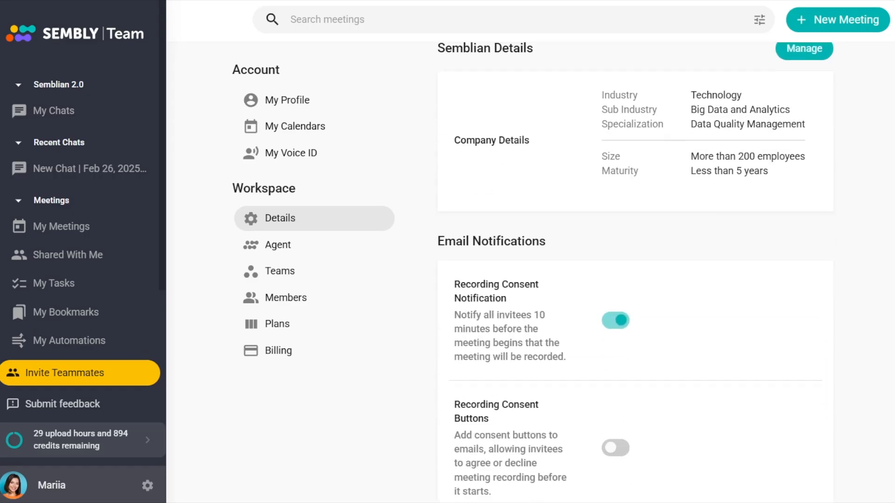
scroll(646, 304, "down", 2)
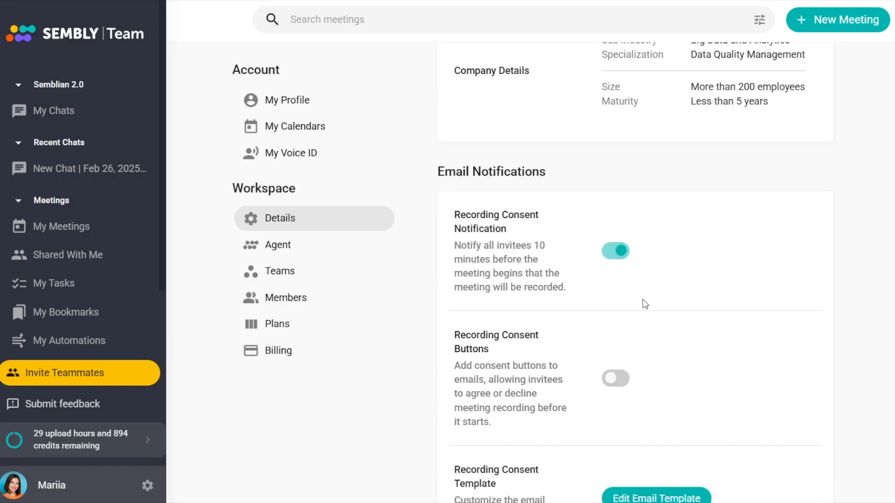
scroll(644, 304, "down", 4)
scroll(646, 303, "up", 2)
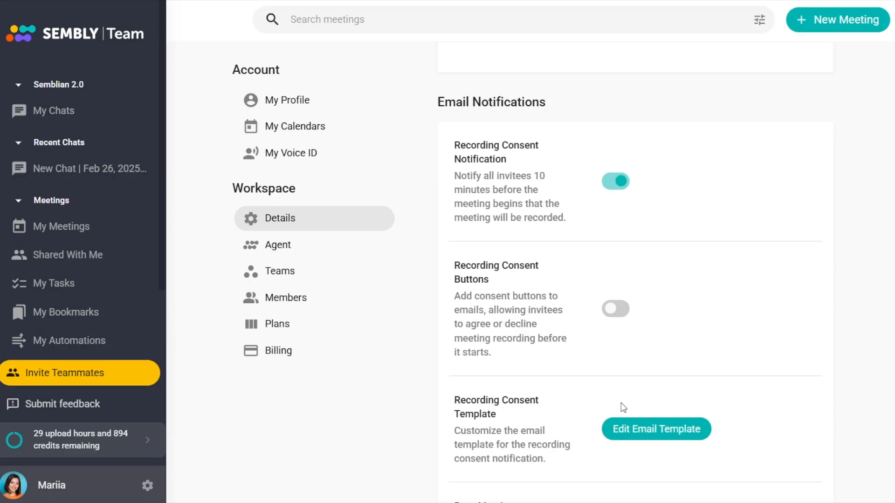
left_click(636, 430)
scroll(537, 368, "down", 1)
left_click(784, 375)
Check the invitee options for post-meeting notifications, and switch these notifications off and back on
scroll(776, 376, "down", 7)
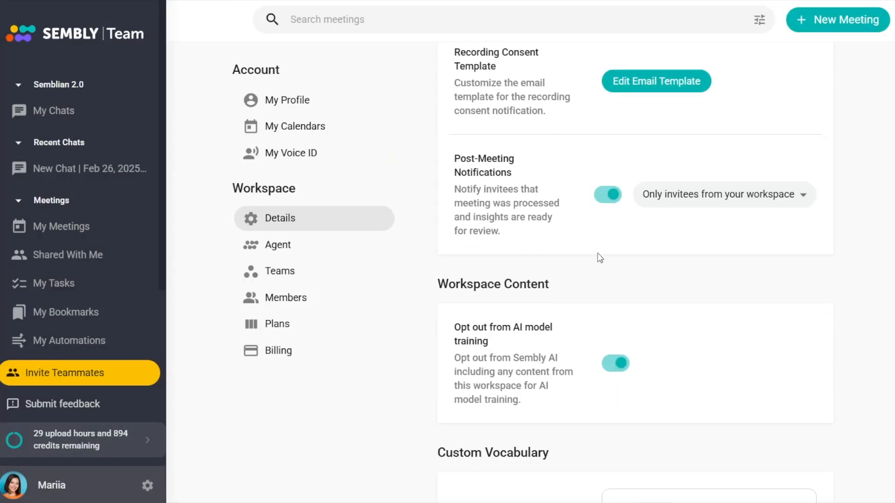
left_click(800, 196)
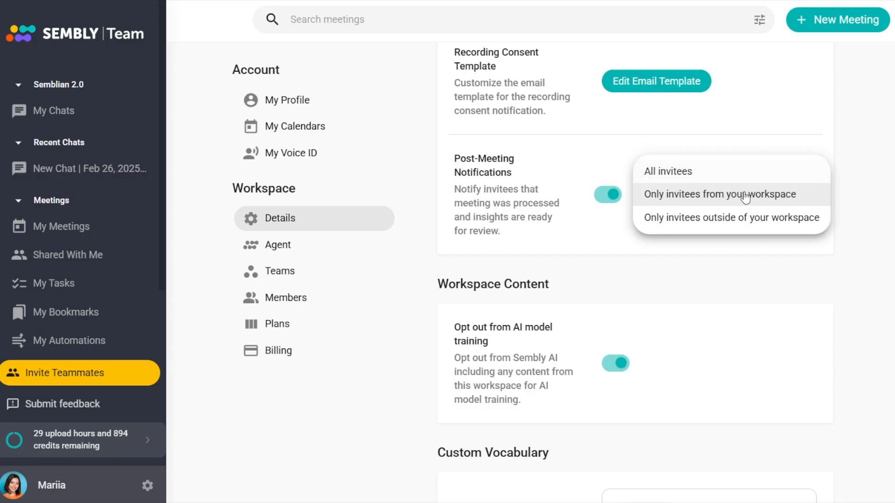
left_click(679, 240)
left_click(607, 195)
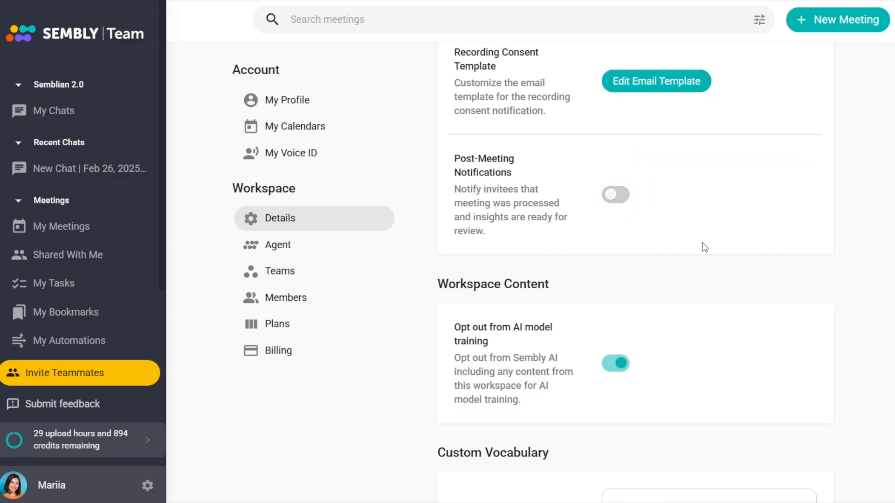
left_click(626, 196)
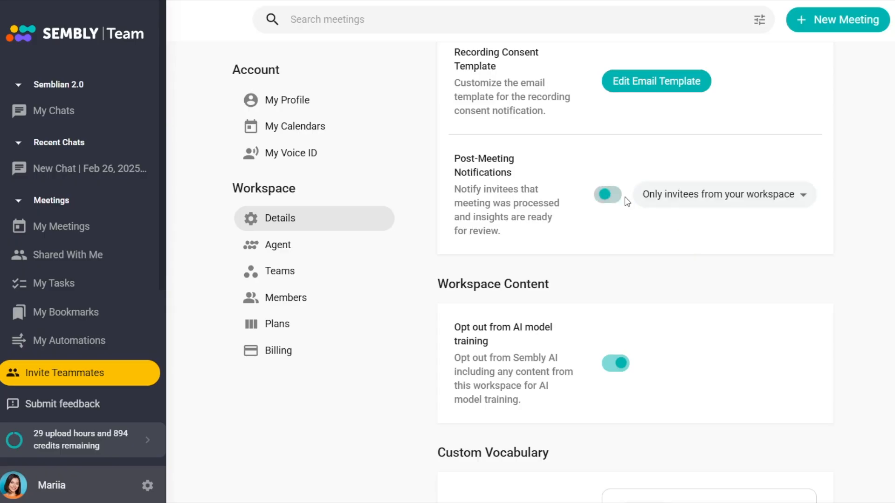
Review the AI training opt-out and custom vocabulary in the workspace details, and open the beginning of the Agent settings
scroll(660, 274, "down", 2)
scroll(659, 288, "down", 4)
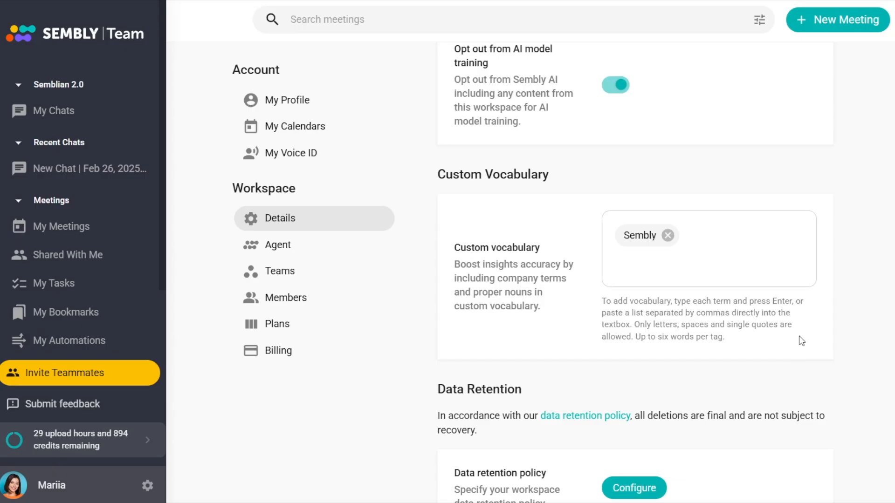
left_click(317, 245)
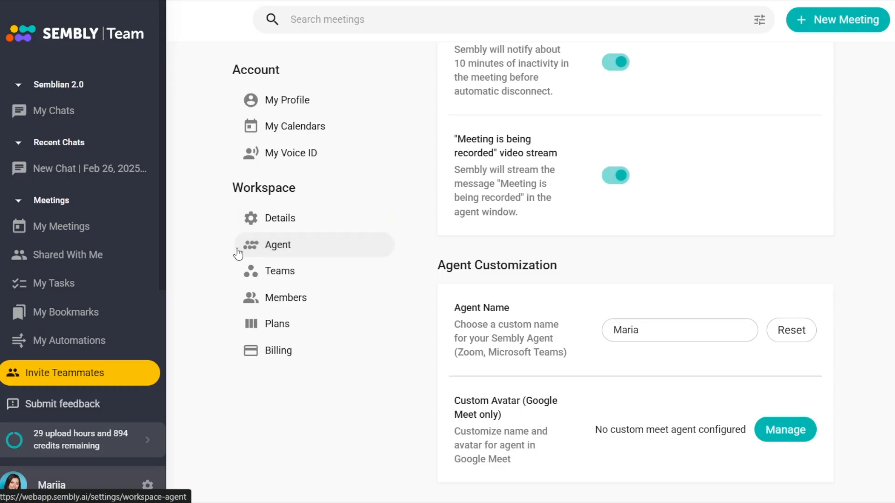
scroll(626, 226, "up", 10)
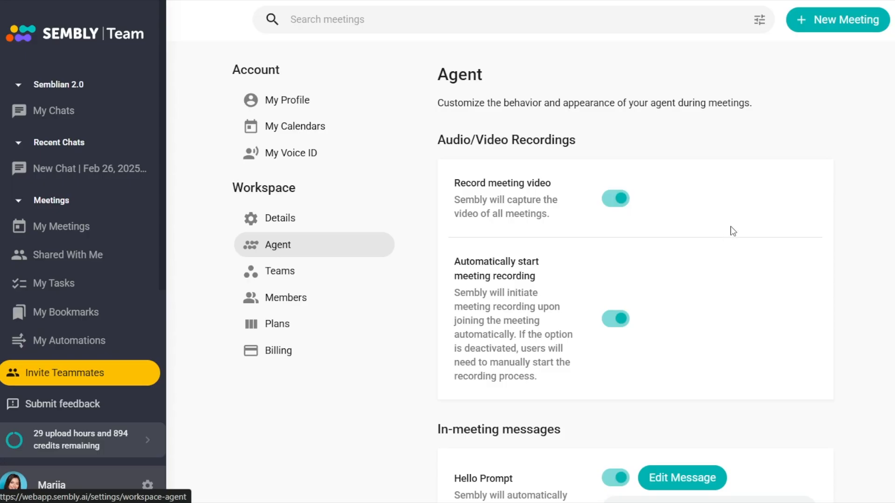
Switch the agent's meeting video recording off and back on
left_click(614, 203)
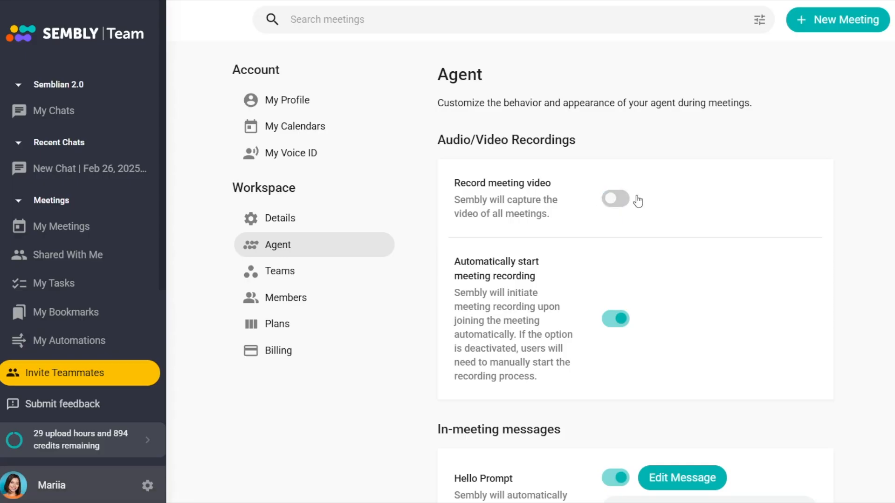
left_click(618, 199)
Check when the agent's Hello Prompt can be sent, and close the timing options without changing the selection
scroll(638, 307, "down", 1)
scroll(641, 311, "down", 3)
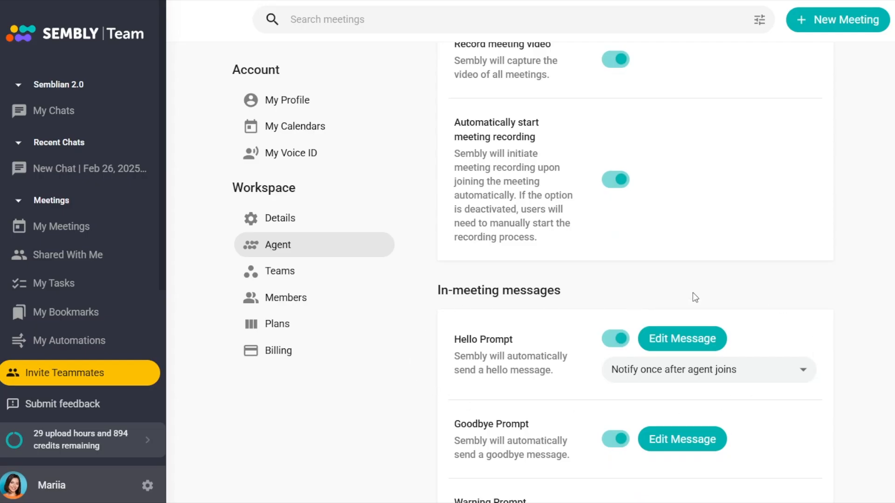
scroll(795, 327, "down", 3)
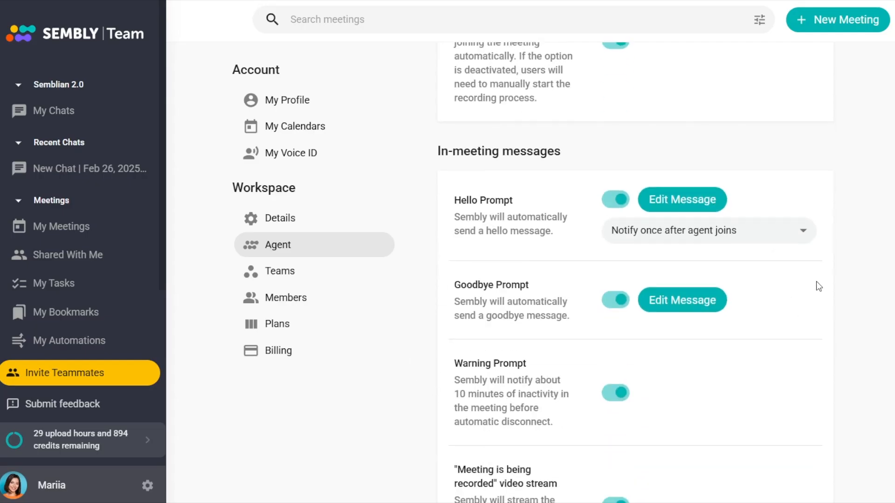
left_click(810, 243)
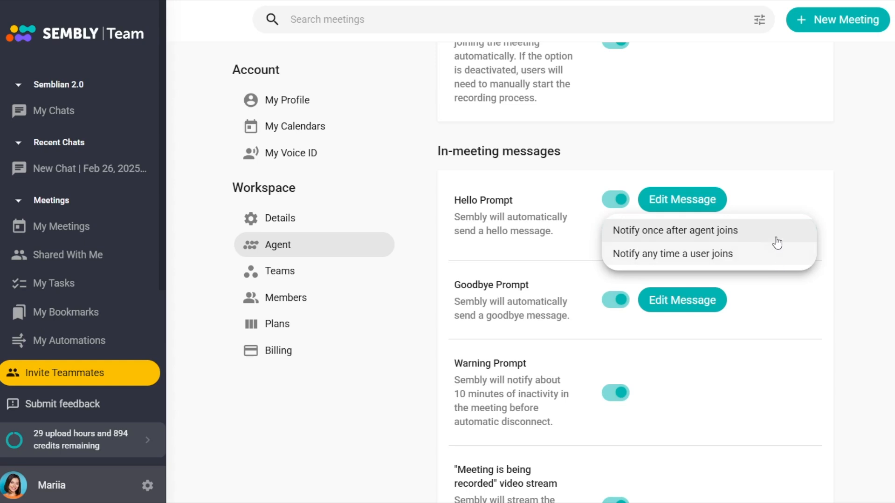
left_click(824, 263)
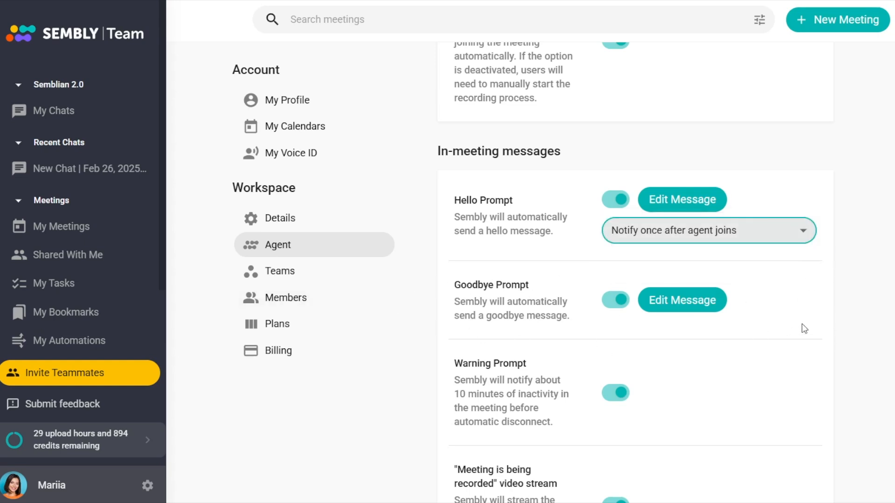
Review the agent's goodbye, warning and recording stream messages, as well as its name and avatar customization
scroll(802, 324, "down", 2)
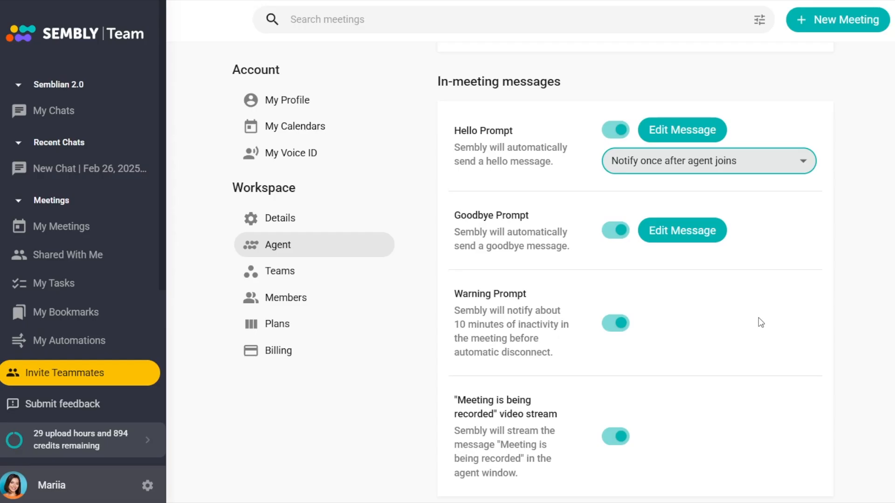
scroll(737, 334, "down", 2)
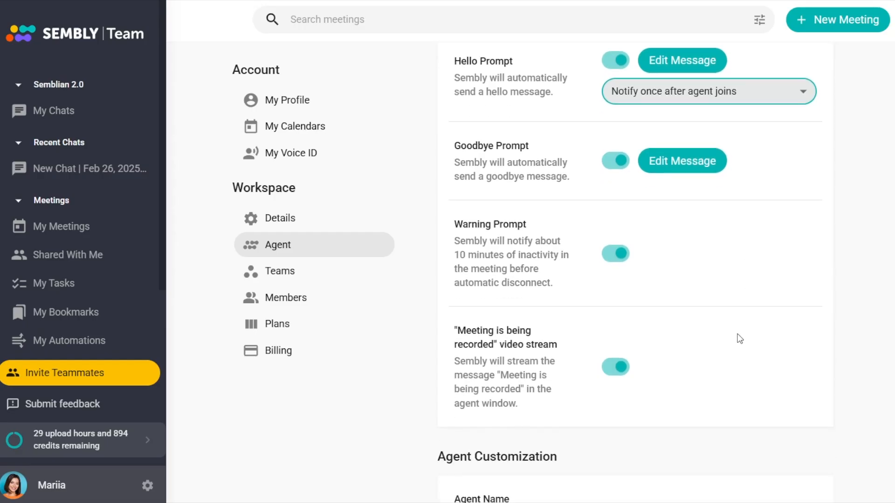
scroll(740, 339, "down", 2)
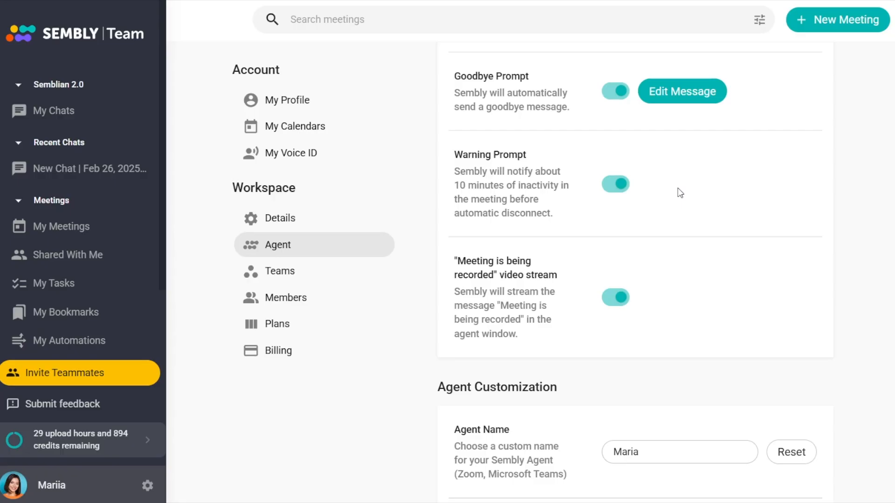
scroll(675, 258, "down", 3)
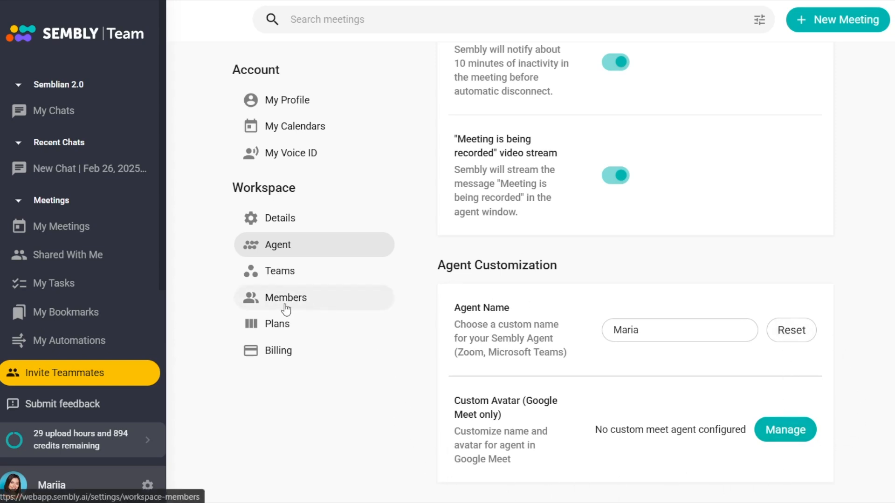
Open the workspace members page, check the roles available for an email invitation, and review the active members
left_click(316, 297)
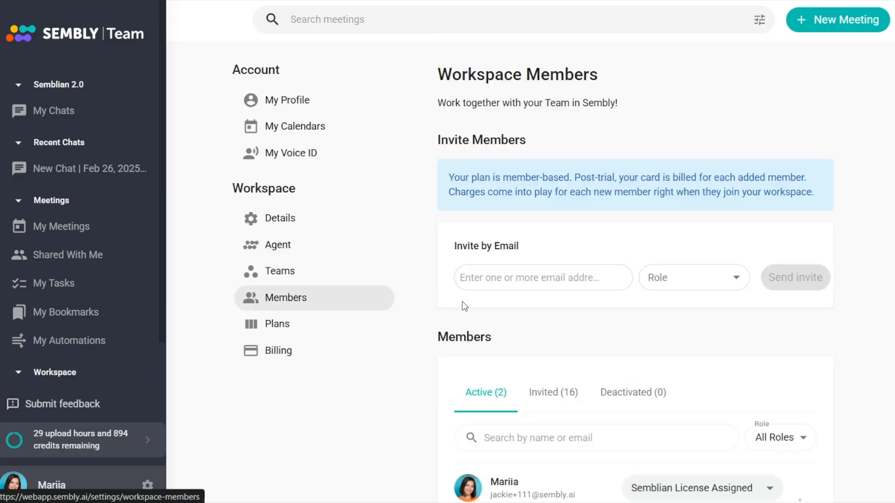
scroll(499, 306, "down", 2)
scroll(501, 308, "down", 2)
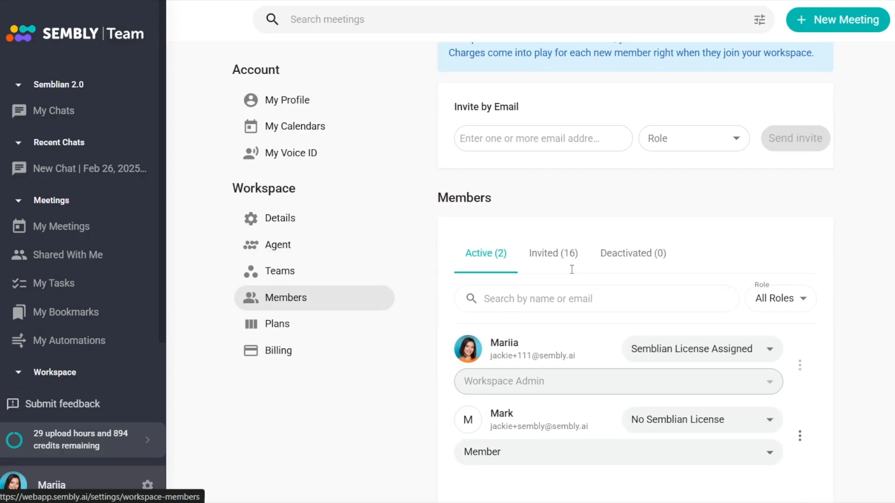
left_click(689, 140)
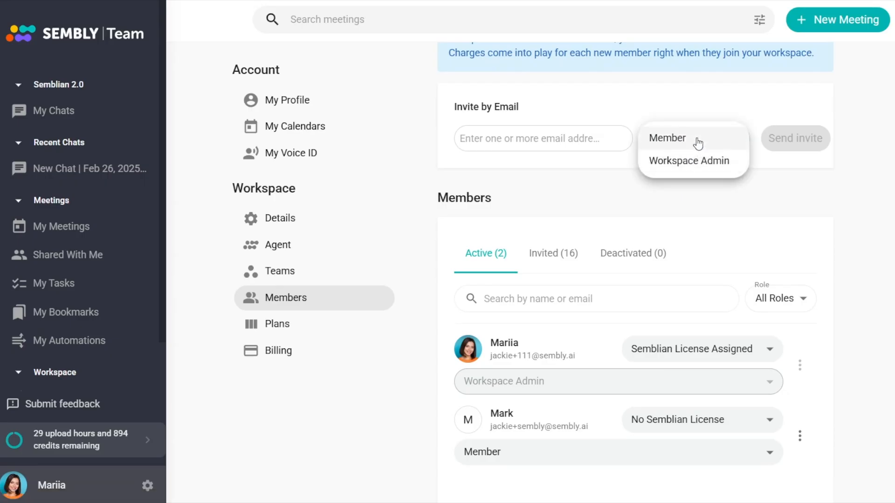
left_click(707, 214)
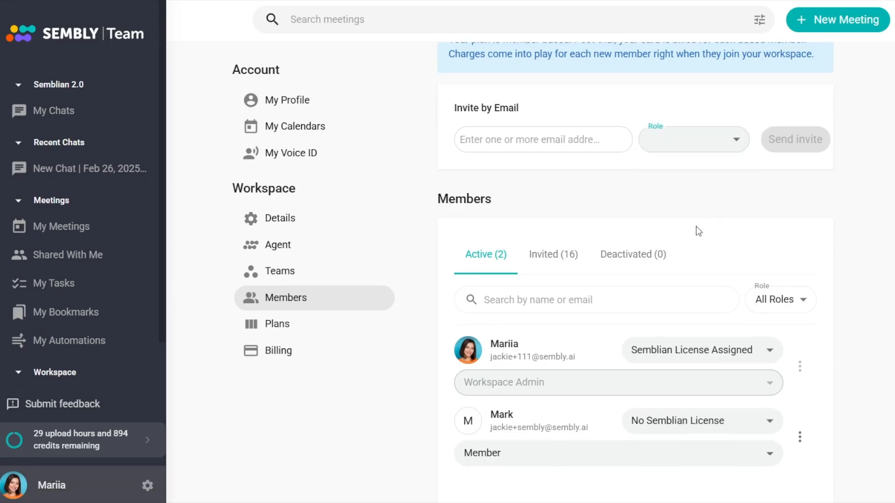
scroll(697, 232, "up", 3)
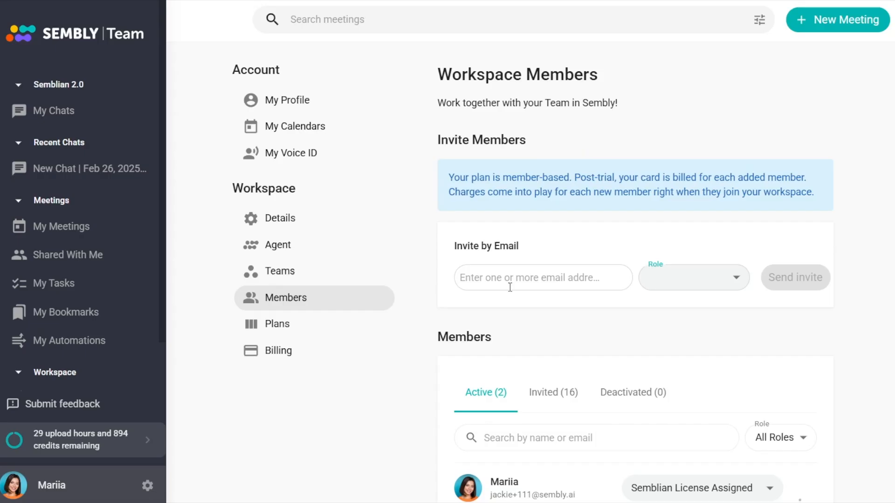
scroll(539, 373, "down", 3)
scroll(516, 397, "up", 3)
scroll(516, 392, "down", 3)
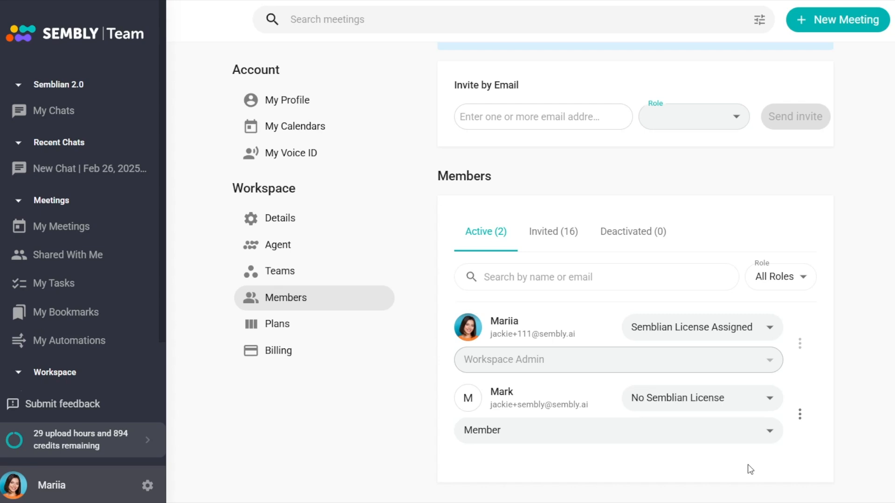
Check the actions available for the active member with the Member role, and view the deactivated and active member lists
left_click(800, 415)
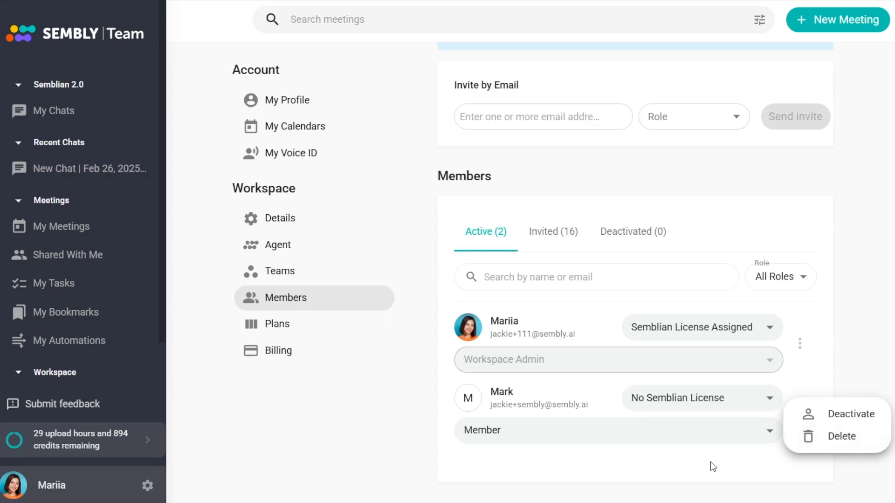
left_click(636, 231)
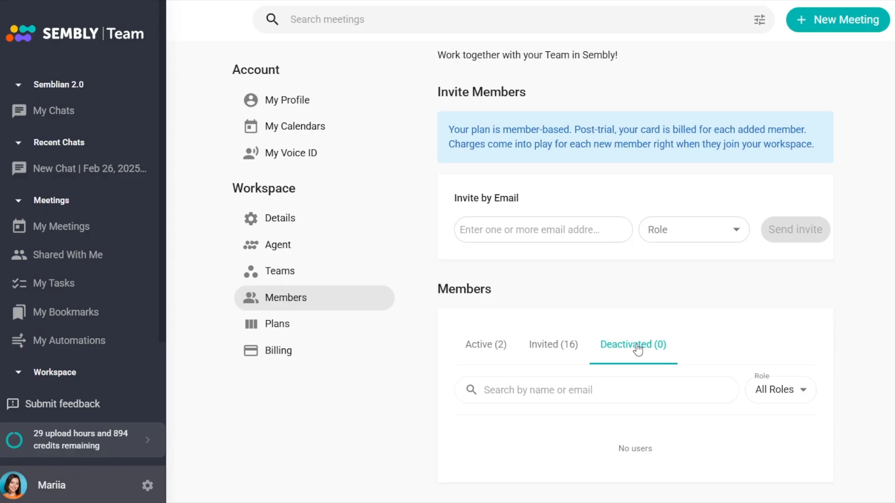
left_click(510, 350)
scroll(738, 351, "down", 3)
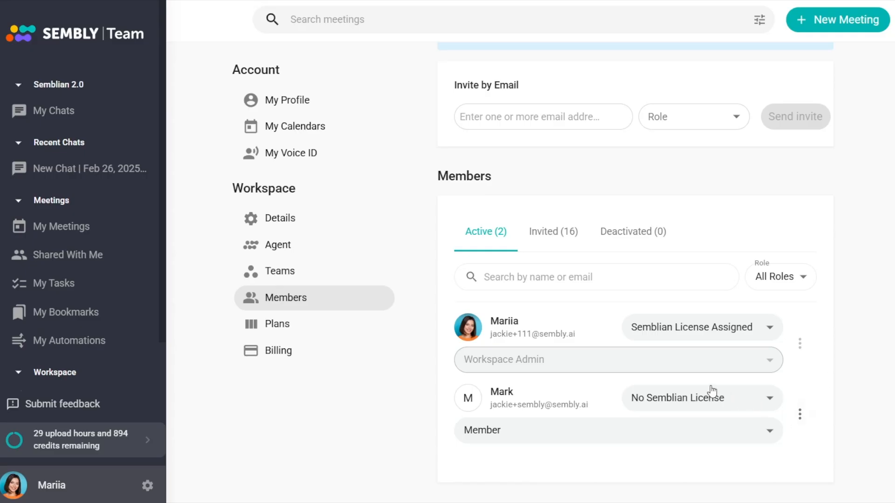
scroll(699, 386, "up", 2)
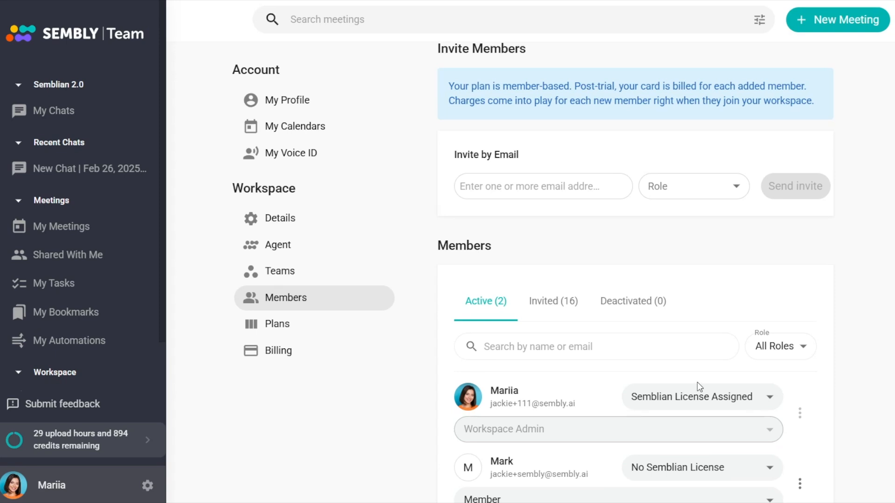
scroll(699, 387, "down", 2)
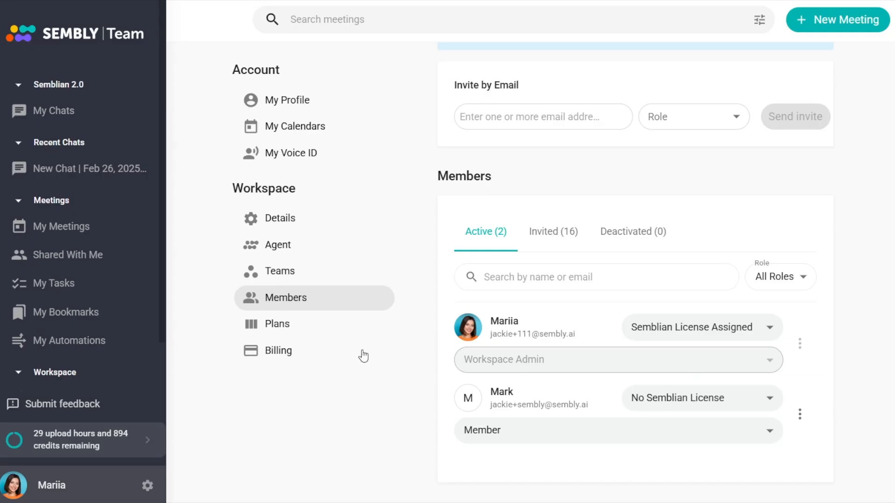
Open the workspace plans and compare their annual and monthly pricing, ending on the monthly view
left_click(350, 326)
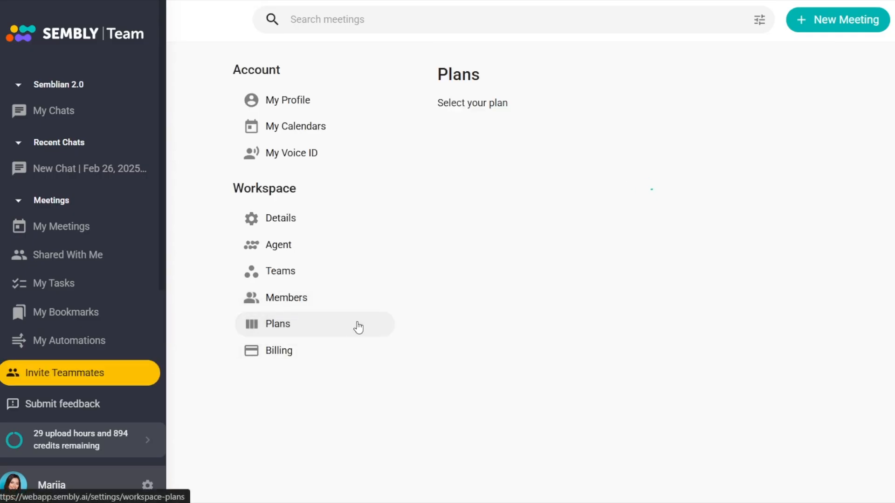
scroll(559, 373, "down", 8)
scroll(613, 370, "up", 8)
left_click(839, 87)
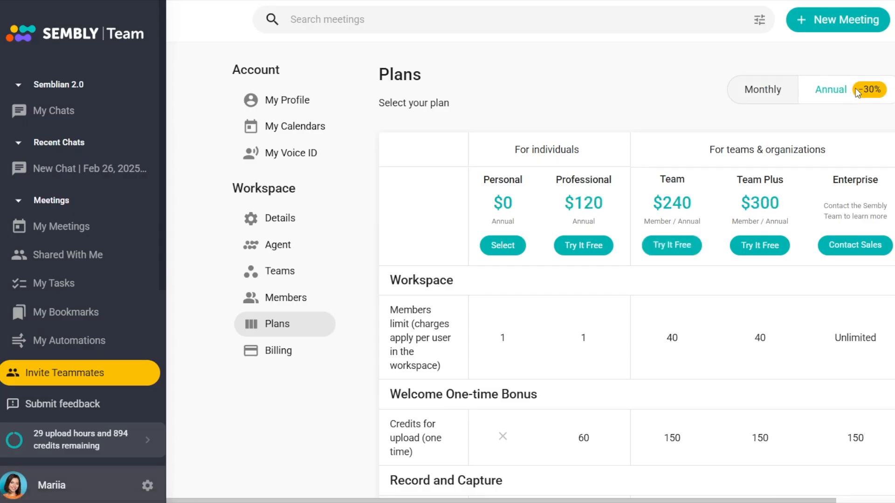
left_click(771, 90)
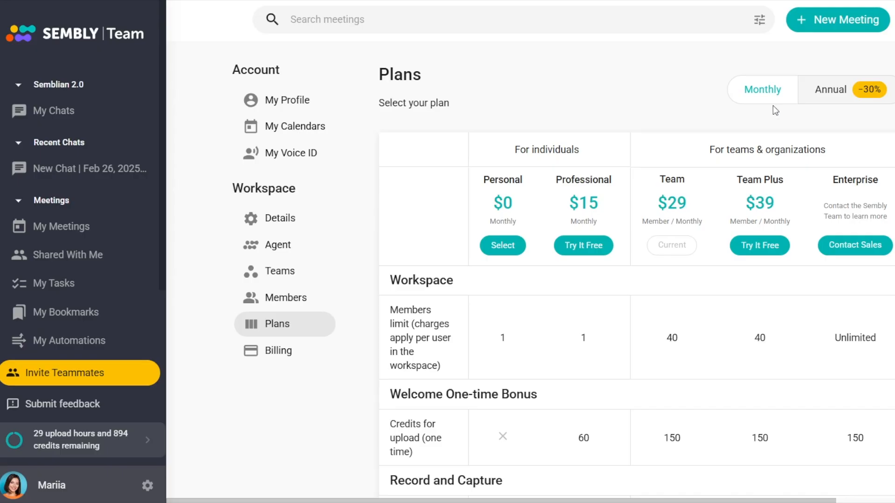
Open the workspace billing page and review the current plan, upload limit, credits and payment method sections
left_click(294, 353)
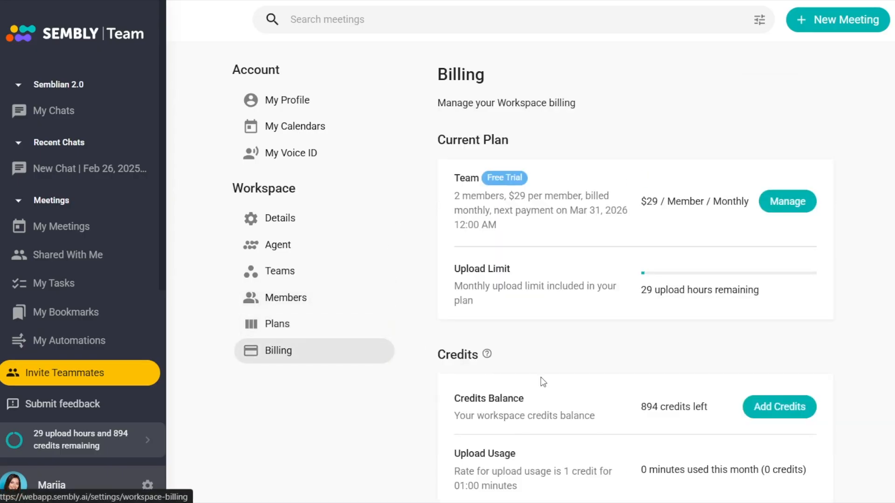
scroll(508, 378, "down", 3)
scroll(507, 374, "down", 4)
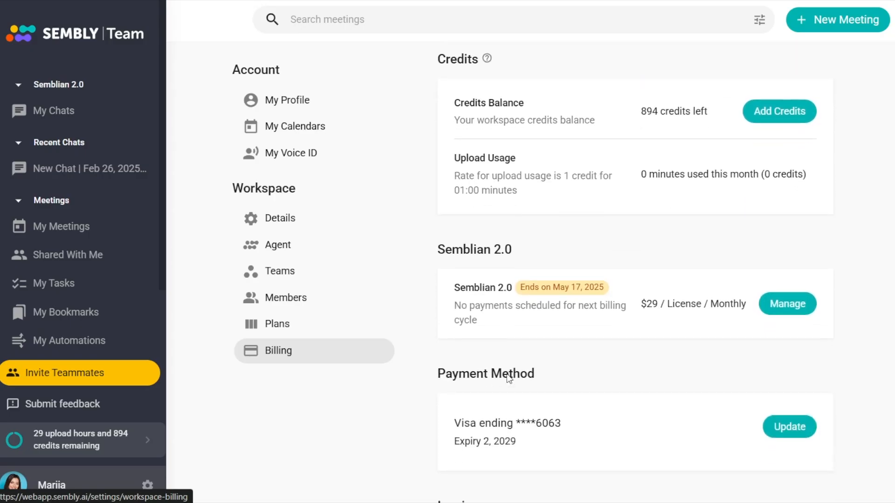
scroll(507, 375, "up", 7)
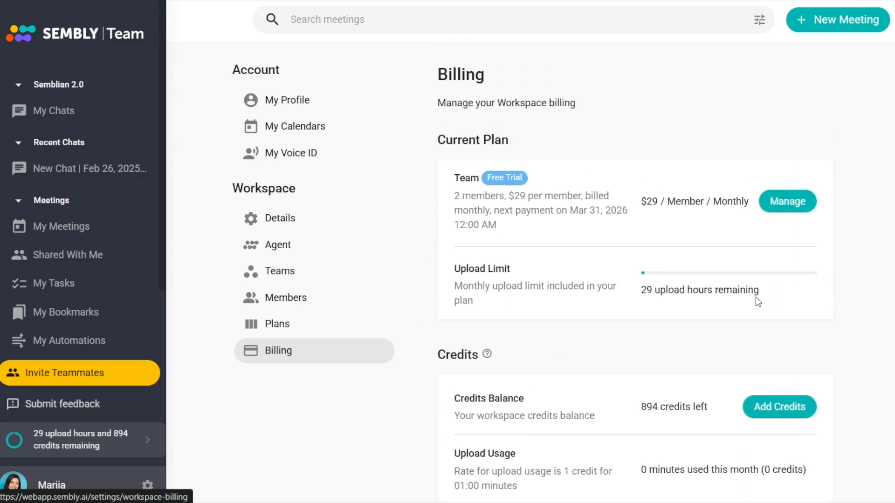
Check the credit packages available for purchase, and return to the billing page without buying any
scroll(551, 355, "down", 3)
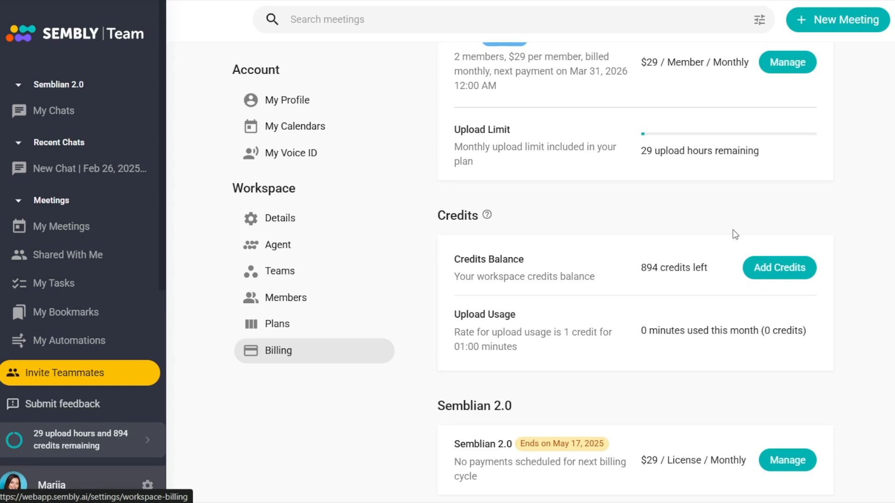
left_click(761, 273)
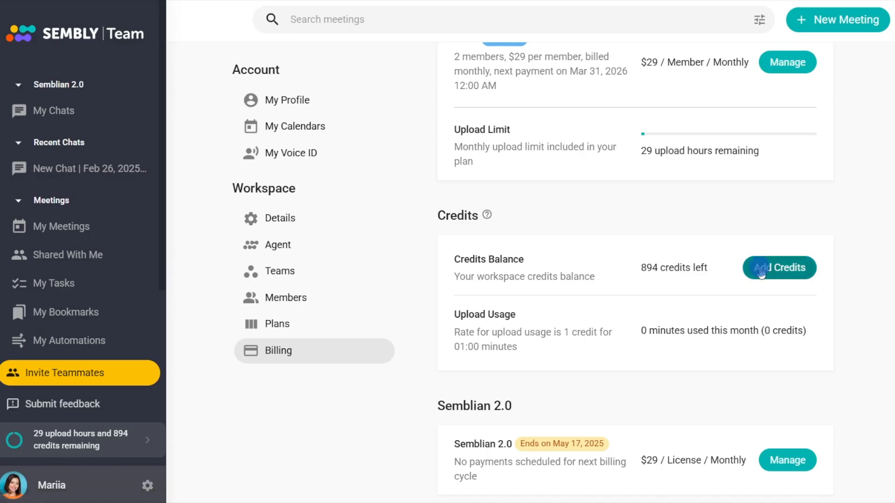
left_click(407, 411)
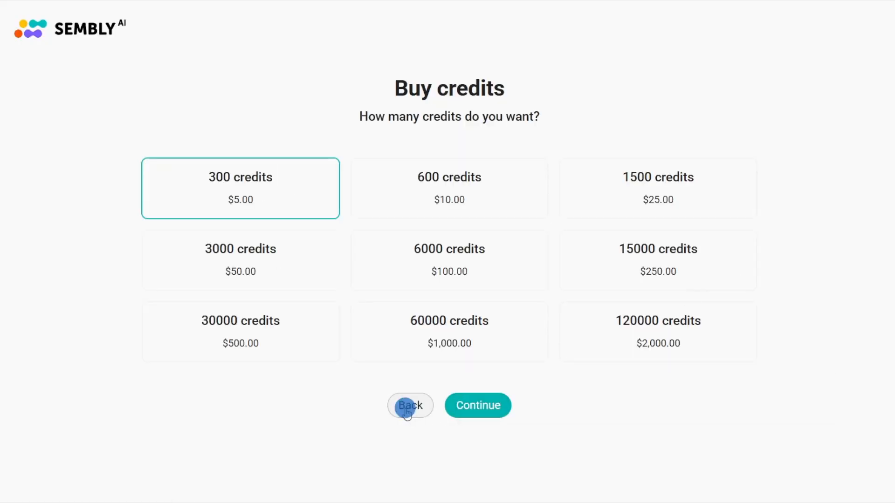
Review the Semblian 2.0 subscription, the payment method and the invoice list on the billing page
scroll(707, 264, "down", 2)
scroll(706, 264, "down", 20)
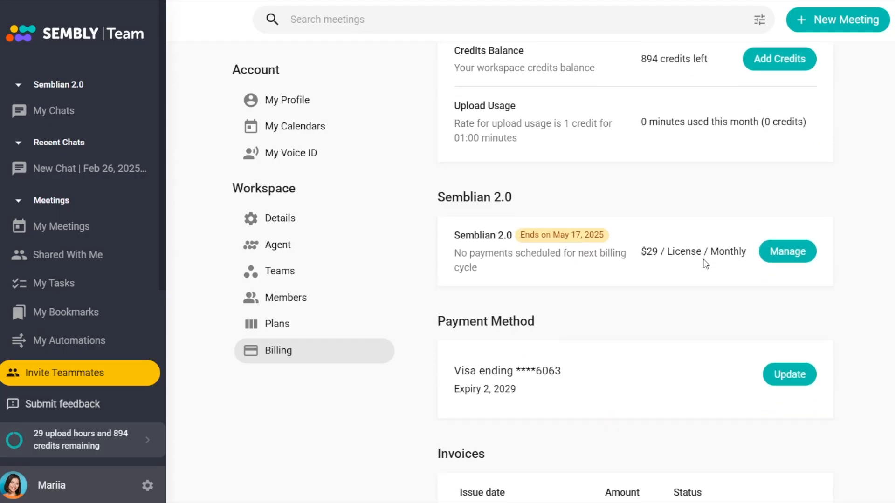
scroll(651, 317, "down", 6)
scroll(650, 317, "up", 17)
scroll(651, 319, "up", 4)
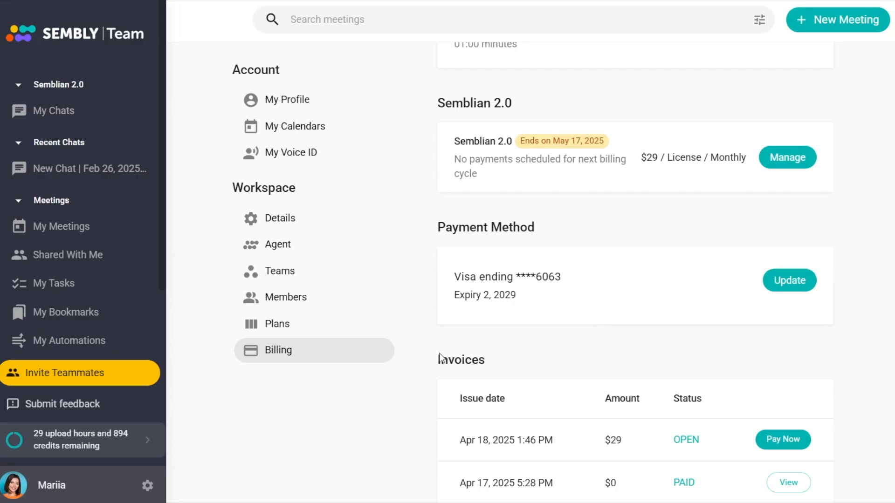
Switch to the browser window signed in as the regular workspace member and review that account's profile settings
mouse_move(296, 502)
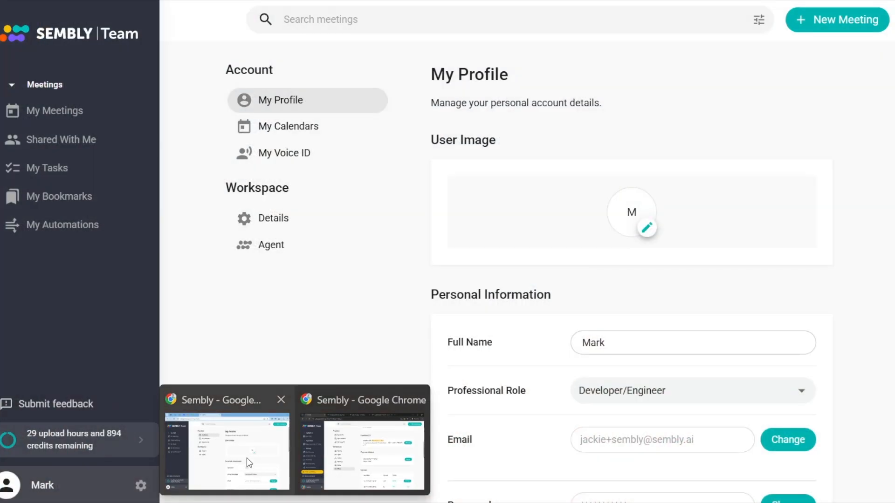
left_click(247, 458)
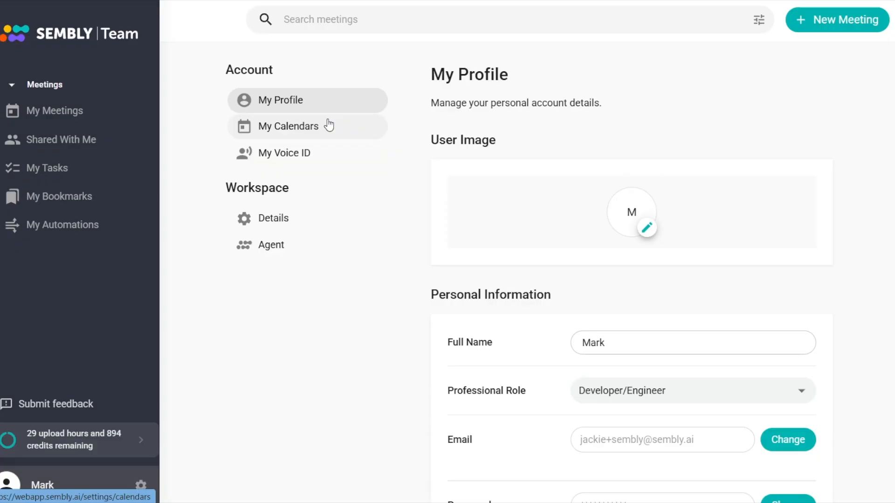
scroll(620, 256, "down", 13)
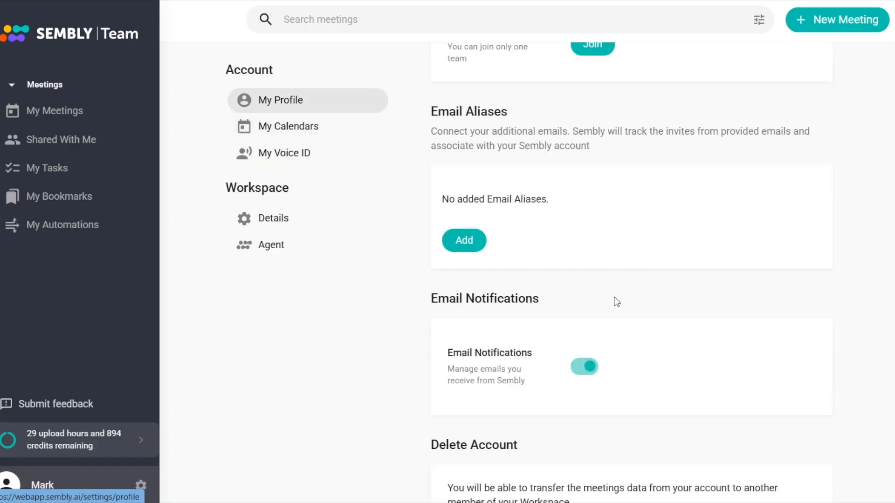
scroll(614, 304, "up", 10)
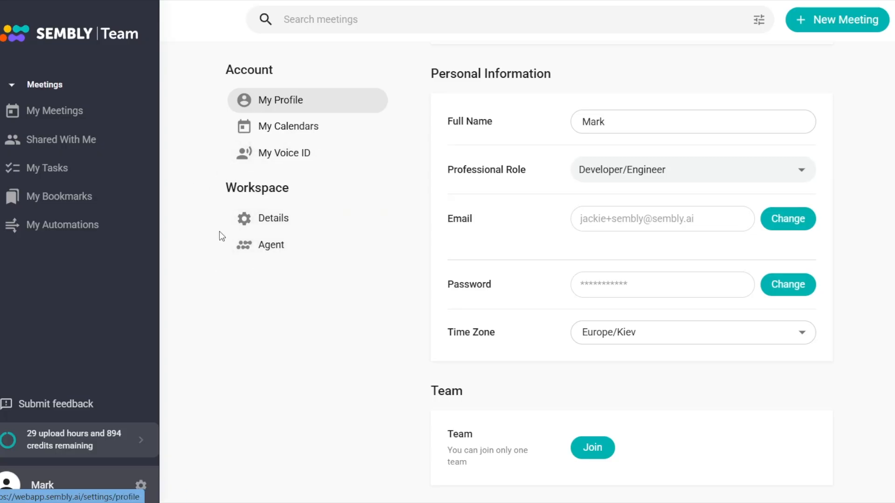
Open the workspace details from the member account and review which settings it shows, from language support to custom vocabulary
left_click(292, 217)
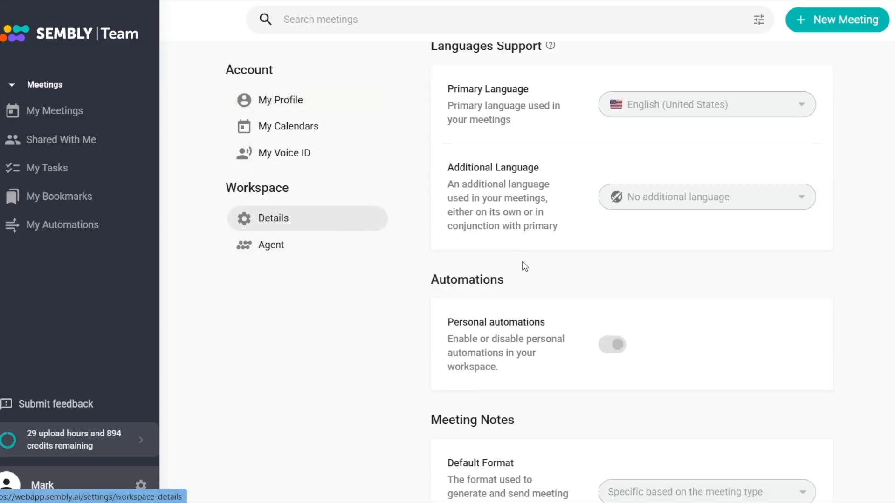
scroll(525, 289, "down", 10)
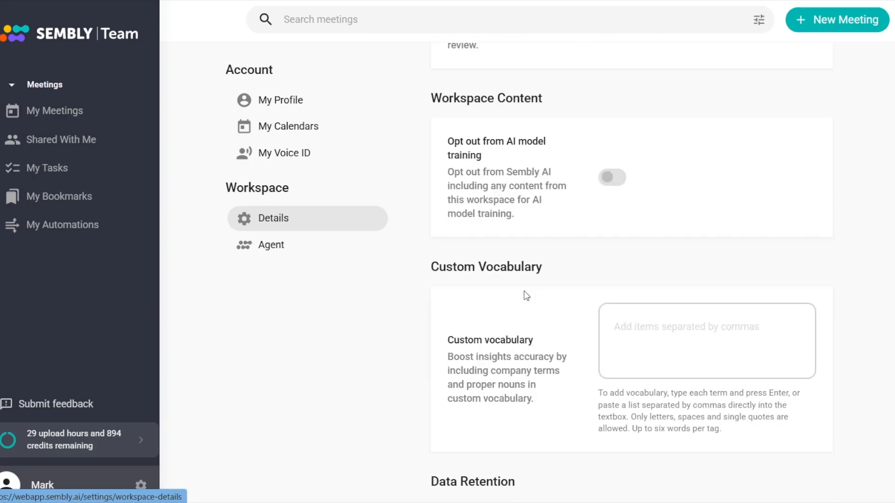
scroll(525, 293, "up", 10)
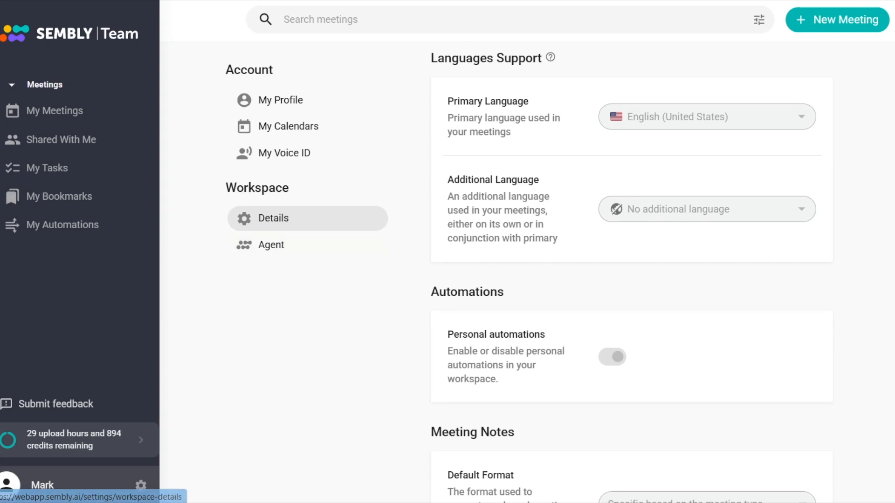
Return to the browser window showing the workspace billing page and open the feedback form
mouse_move(296, 502)
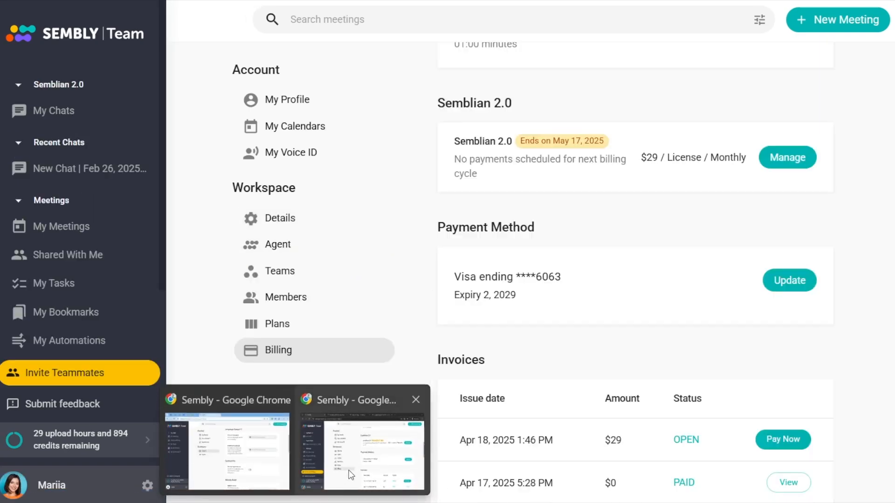
left_click(349, 471)
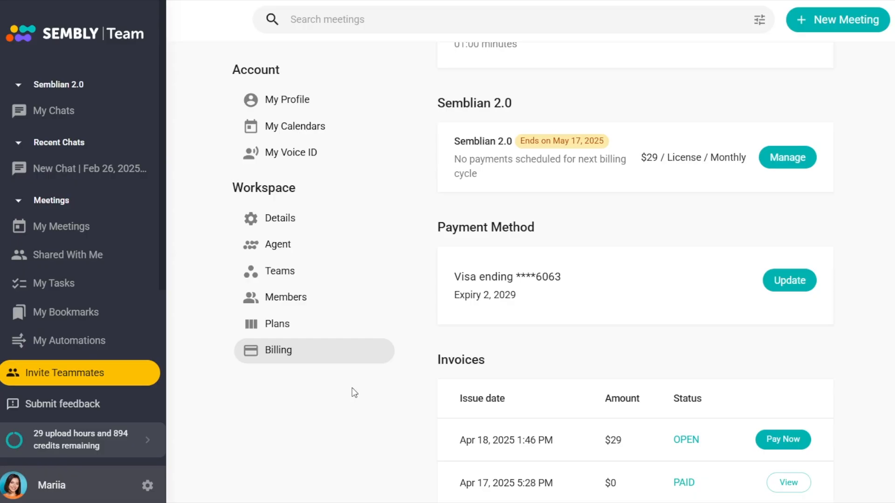
left_click(121, 406)
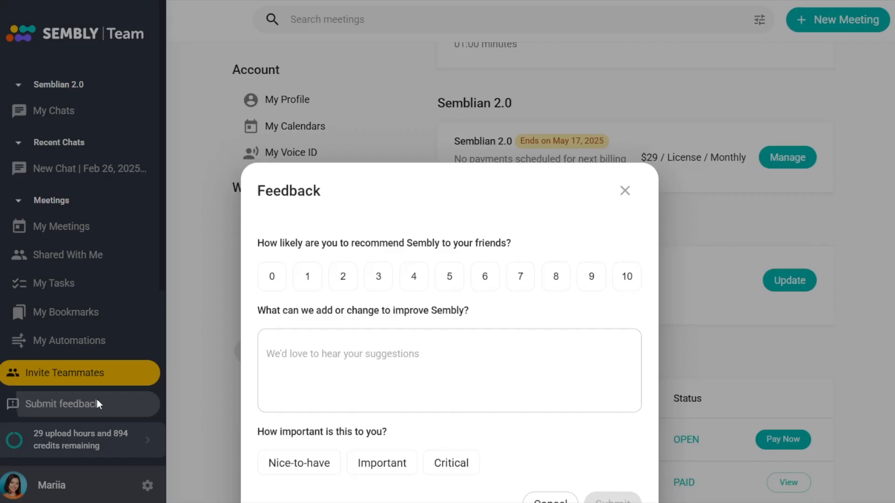